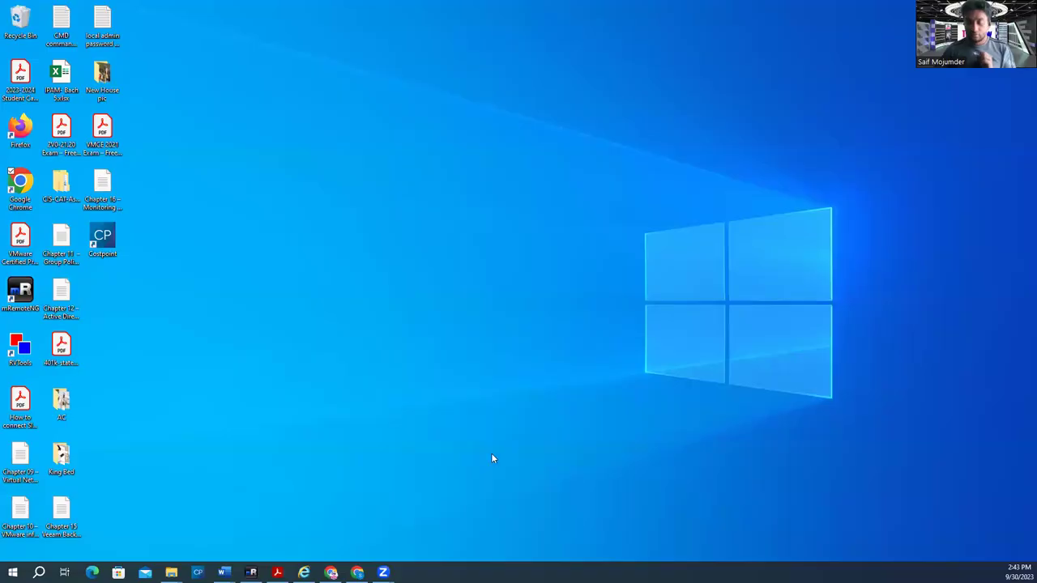
Look over the bootable USB tutorial document, then hide it to show the desktop
mouse_move(223, 572)
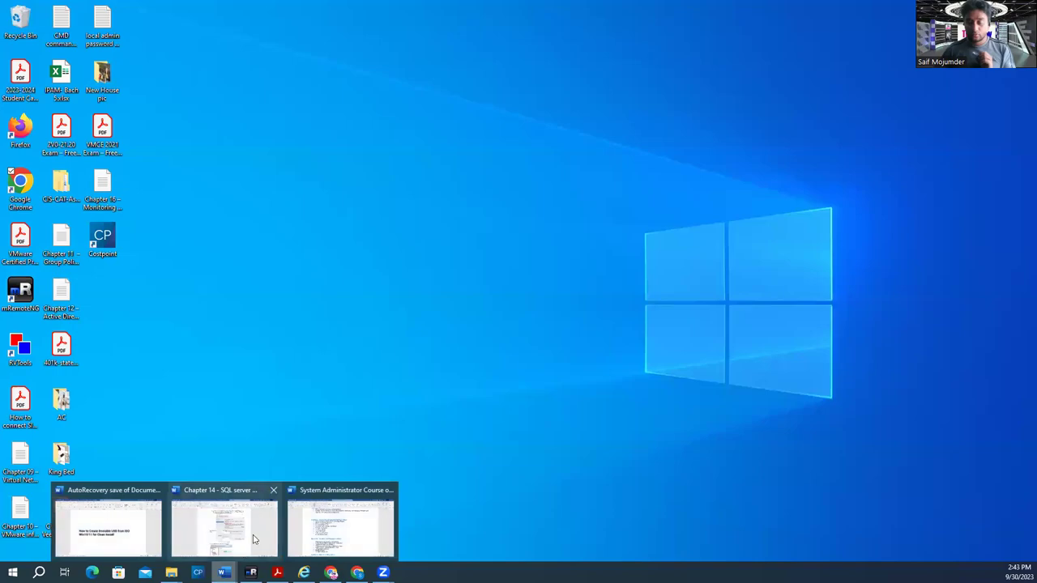
click(105, 535)
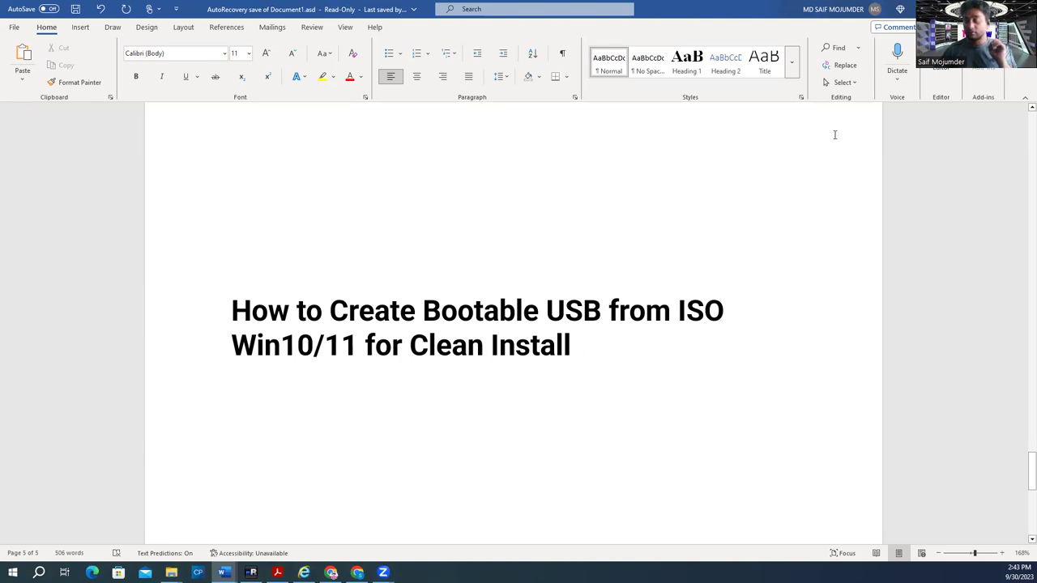
key(super+d)
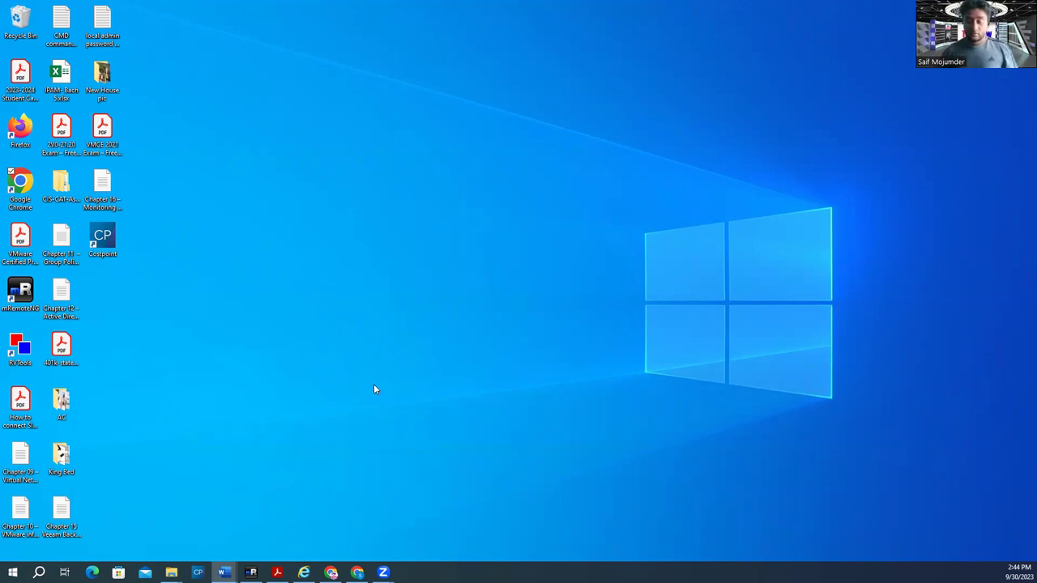
Bring up the New Volume (D:) Explorer window with the Windows-10 Enterprise ISO Image.iso file
mouse_move(171, 572)
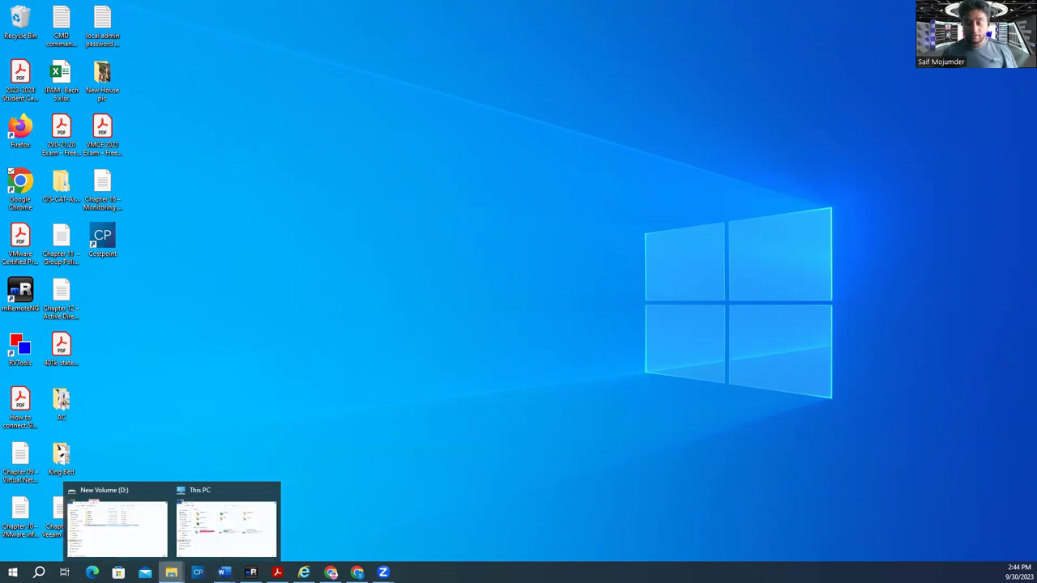
click(136, 538)
click(352, 332)
mouse_move(408, 290)
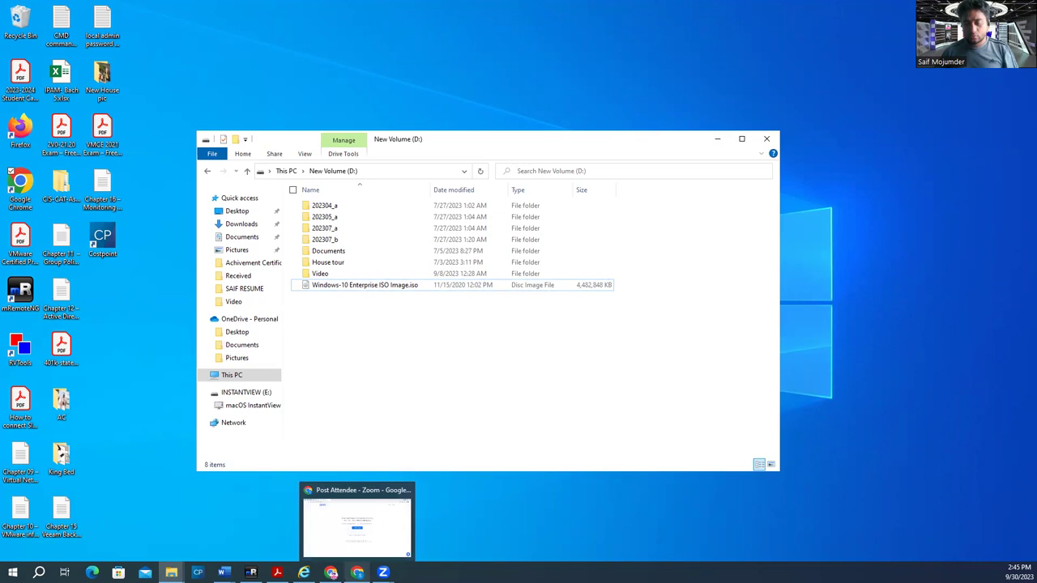
Download rufus-4.2.exe (1,400 KB) from the Rufus Index of /downloads page and confirm it finished
click(330, 572)
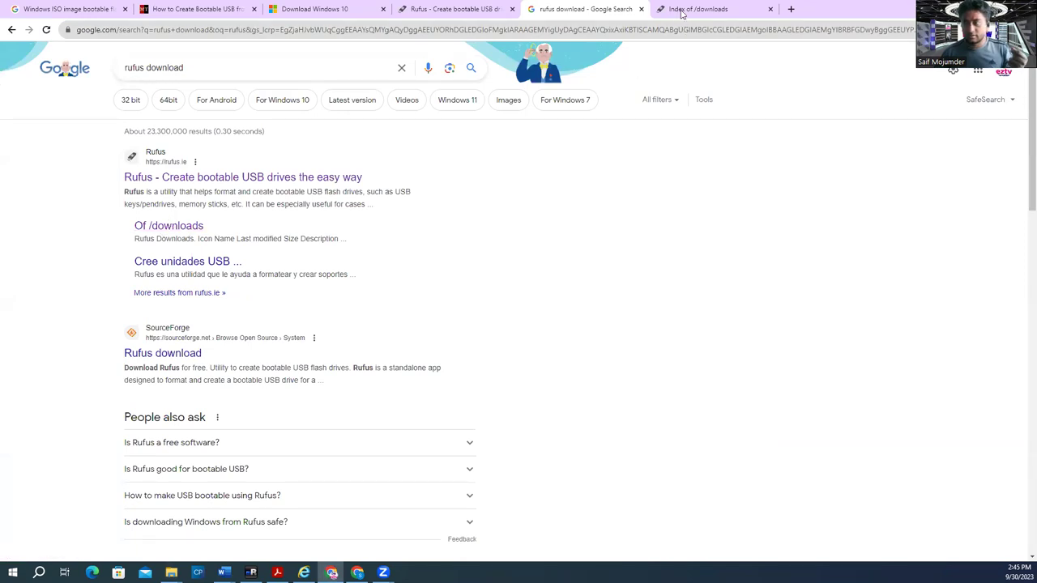
click(683, 10)
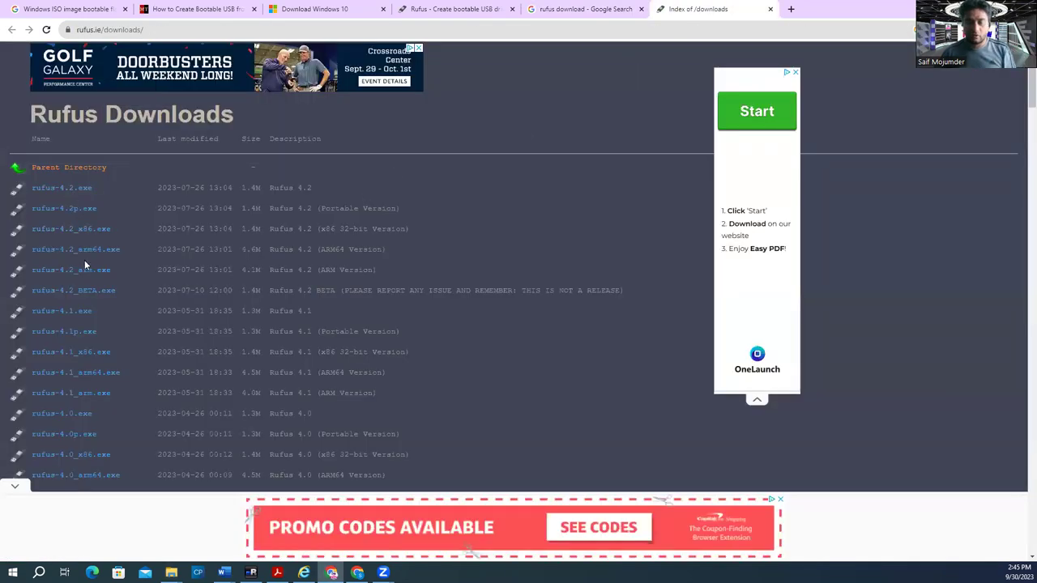
click(75, 191)
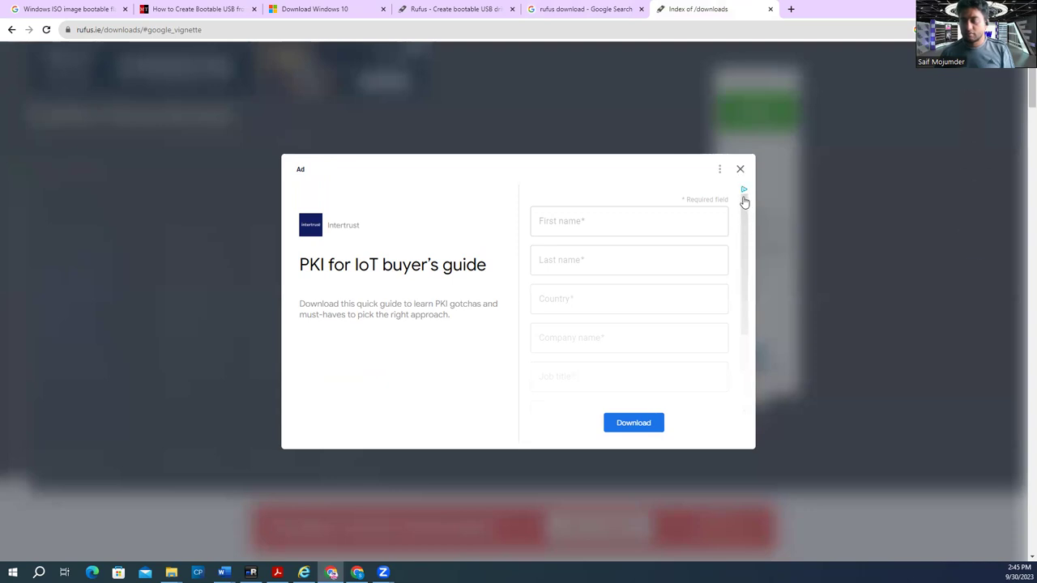
click(741, 170)
click(968, 30)
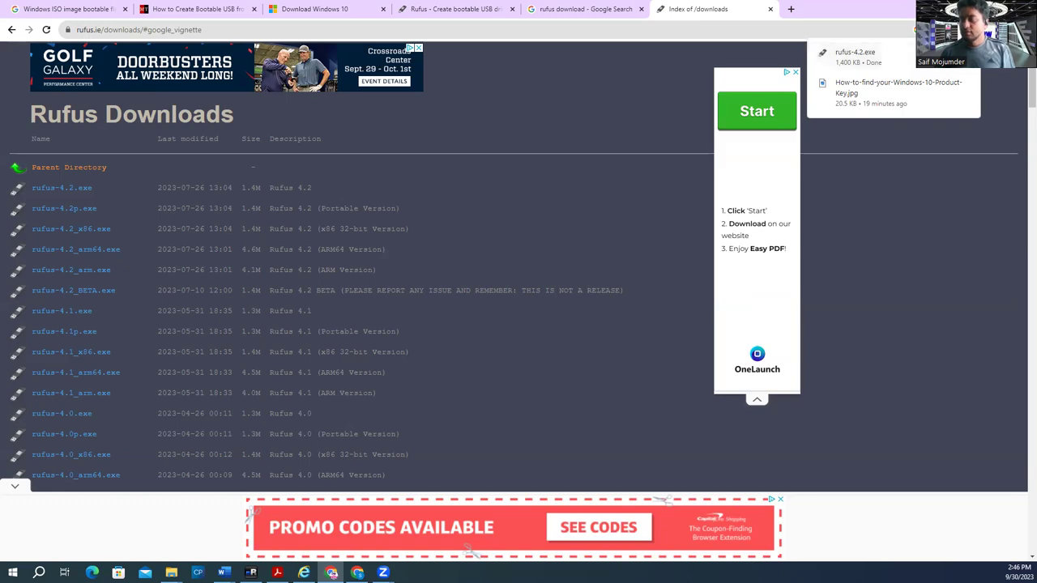
Run rufus-4.2.exe from Downloads as administrator and allow Rufus to check for updates online
click(171, 573)
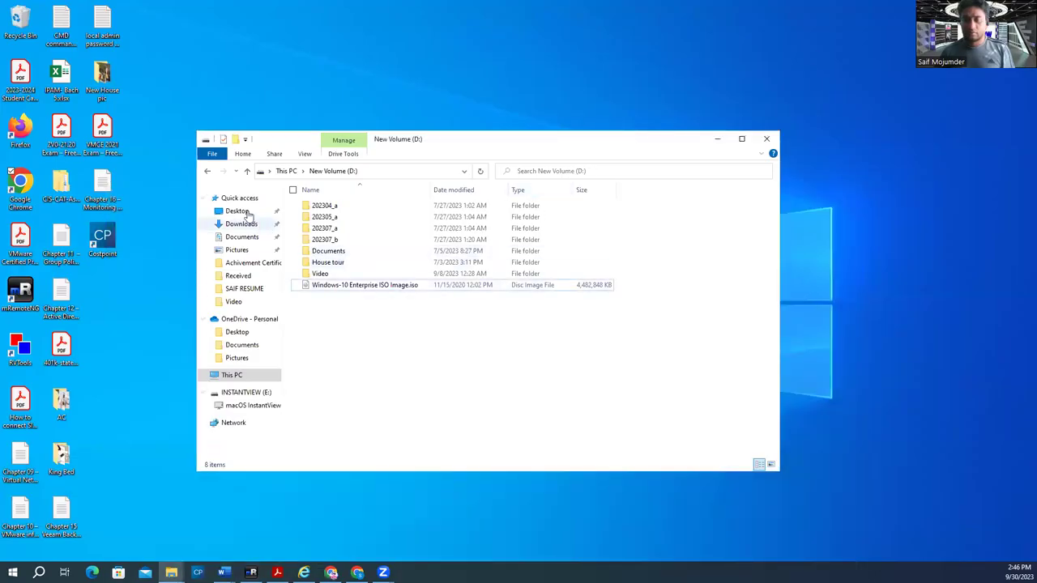
click(246, 225)
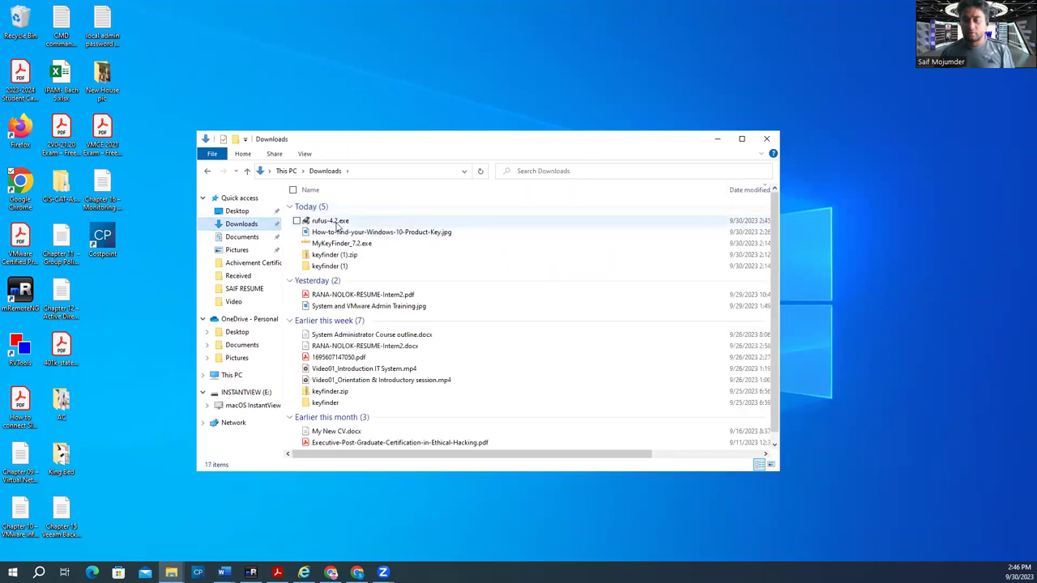
click(337, 223)
right_click(341, 223)
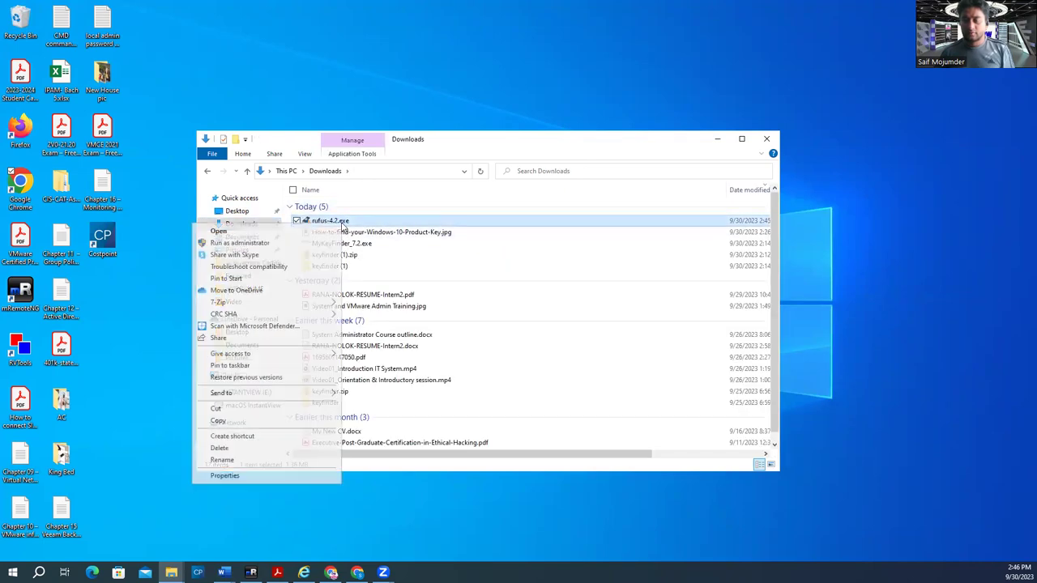
click(302, 242)
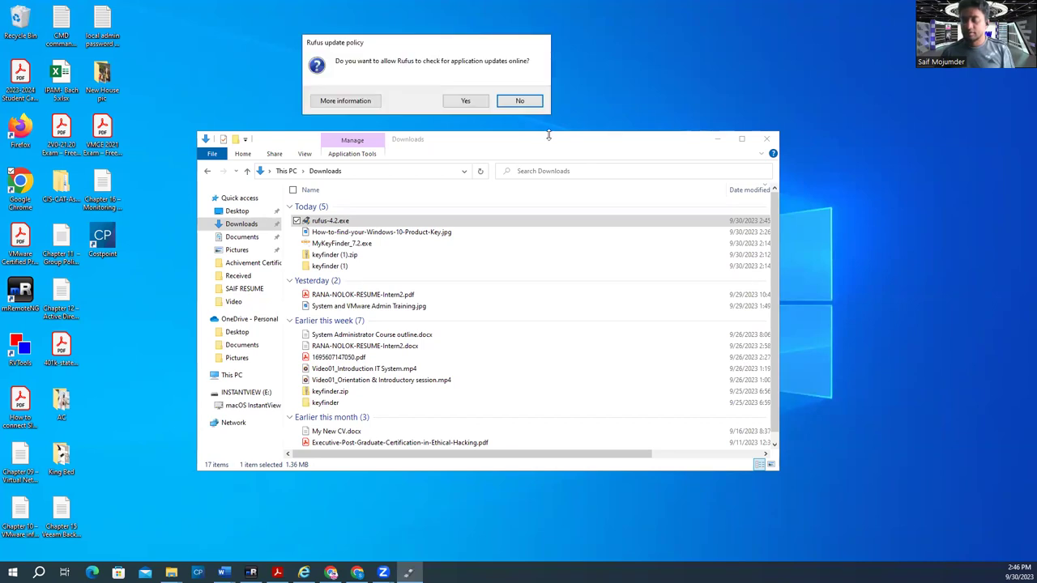
click(726, 143)
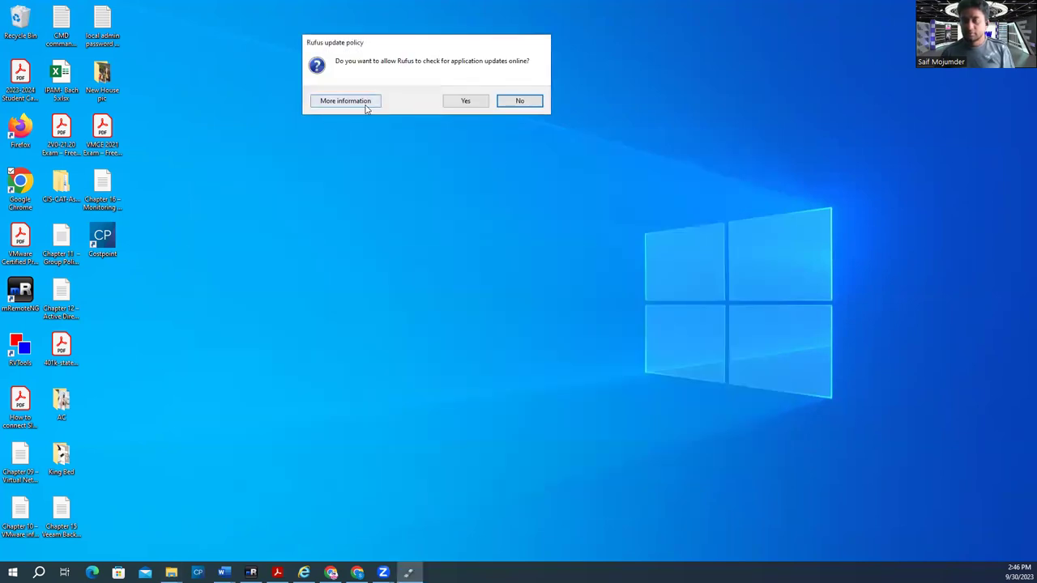
click(466, 102)
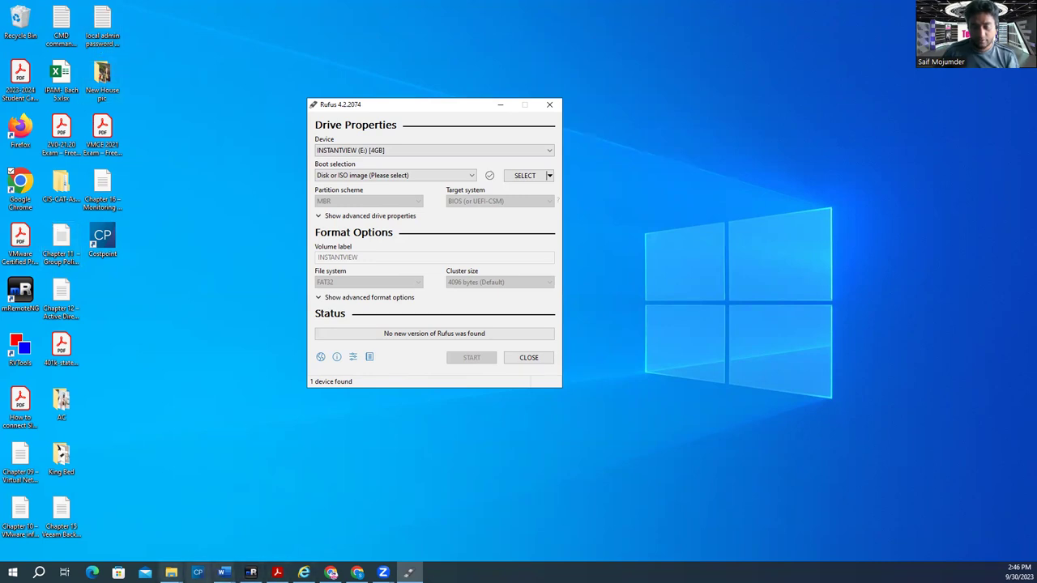
Go to This PC in the Downloads Explorer window to see all drives
click(171, 572)
click(148, 536)
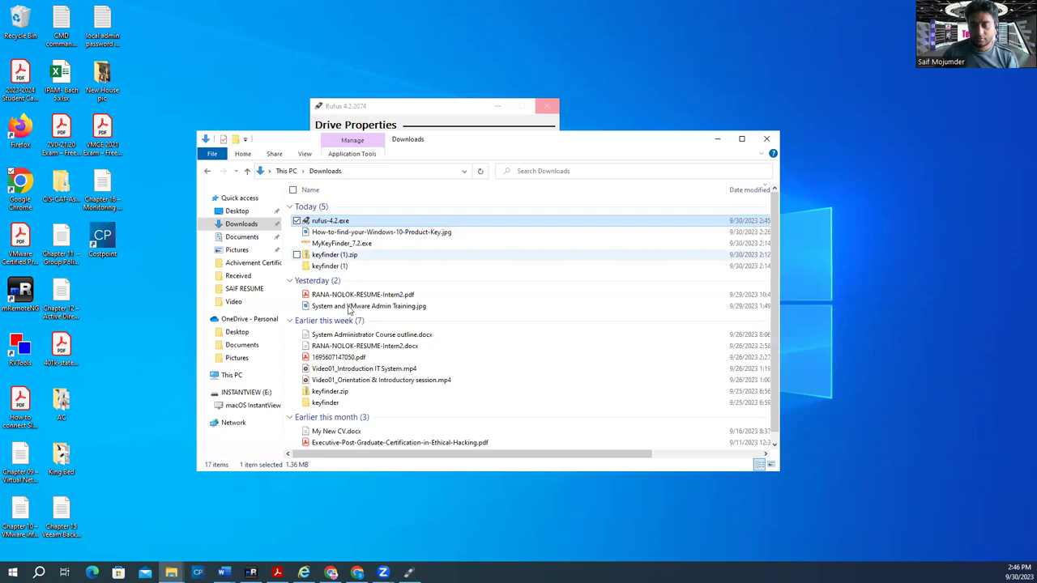
click(233, 375)
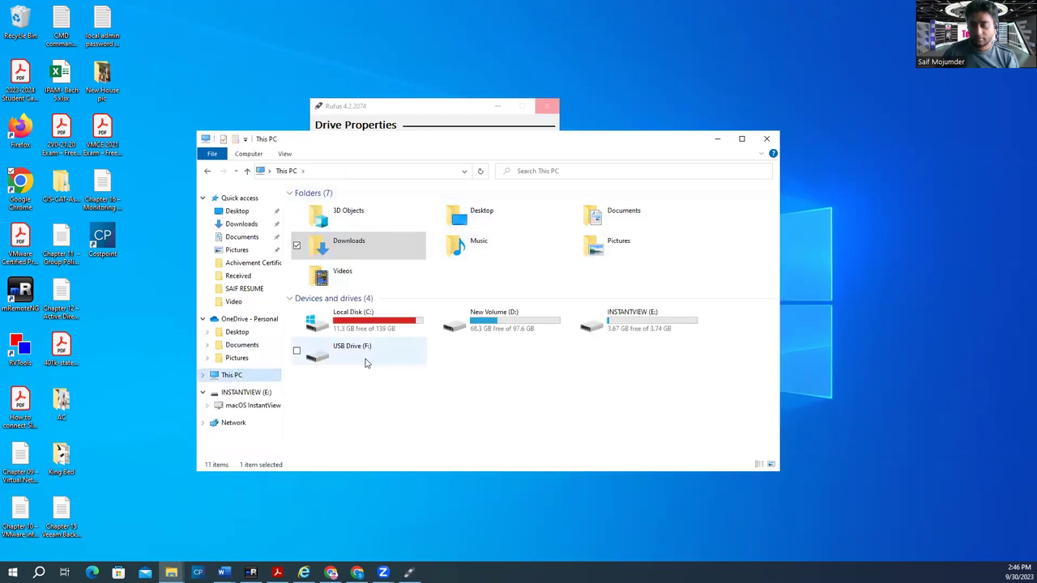
Open Format for USB Drive (F:), choose NTFS, close it unformatted, and close Explorer
click(353, 353)
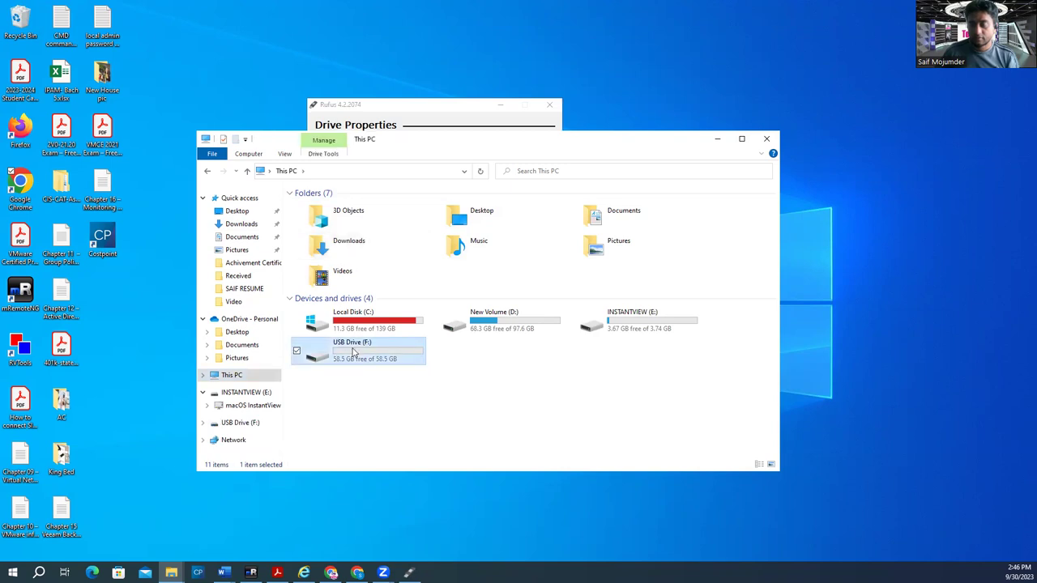
right_click(353, 353)
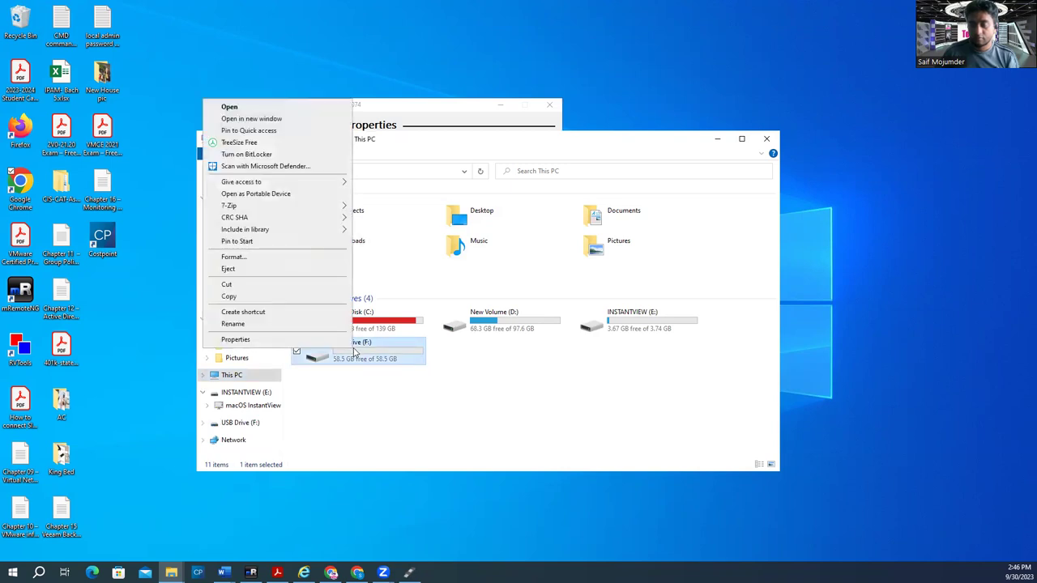
click(243, 268)
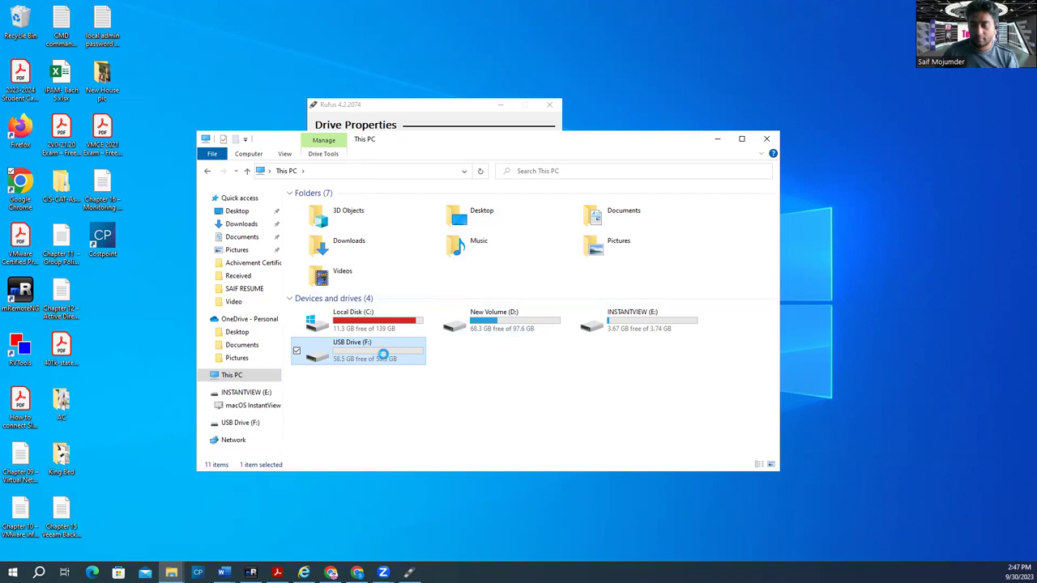
click(272, 308)
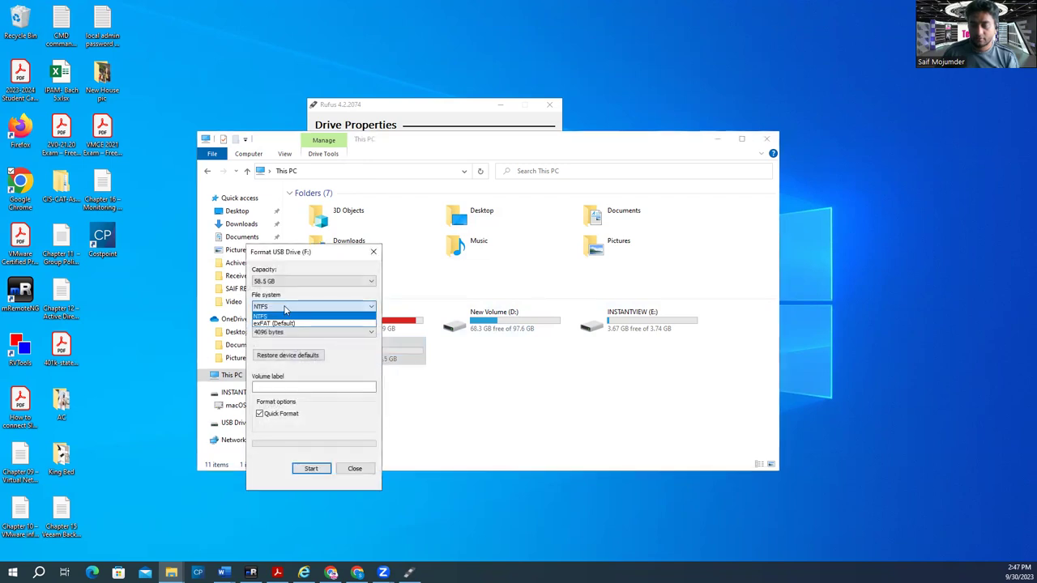
click(271, 310)
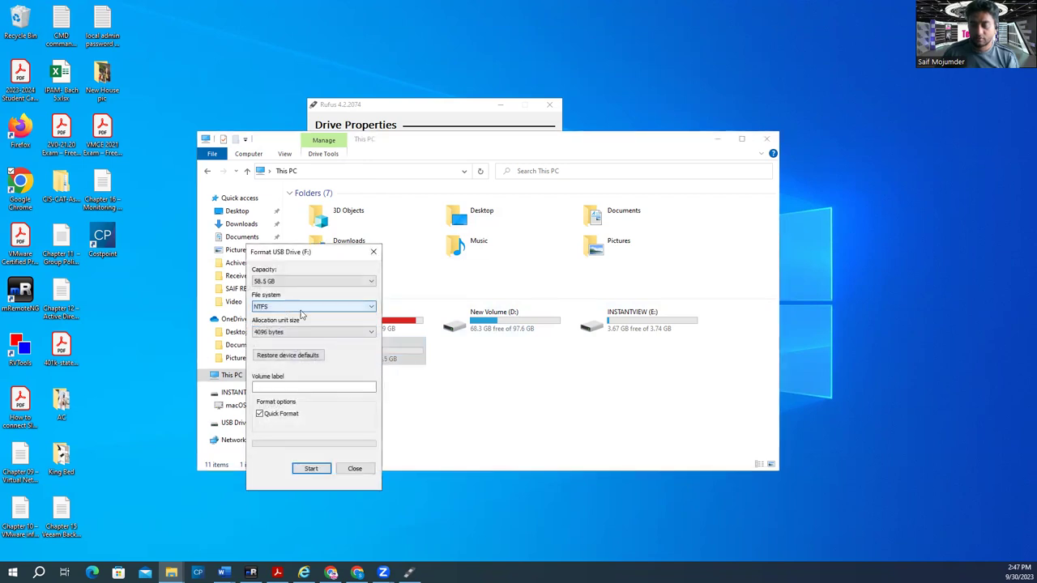
click(362, 469)
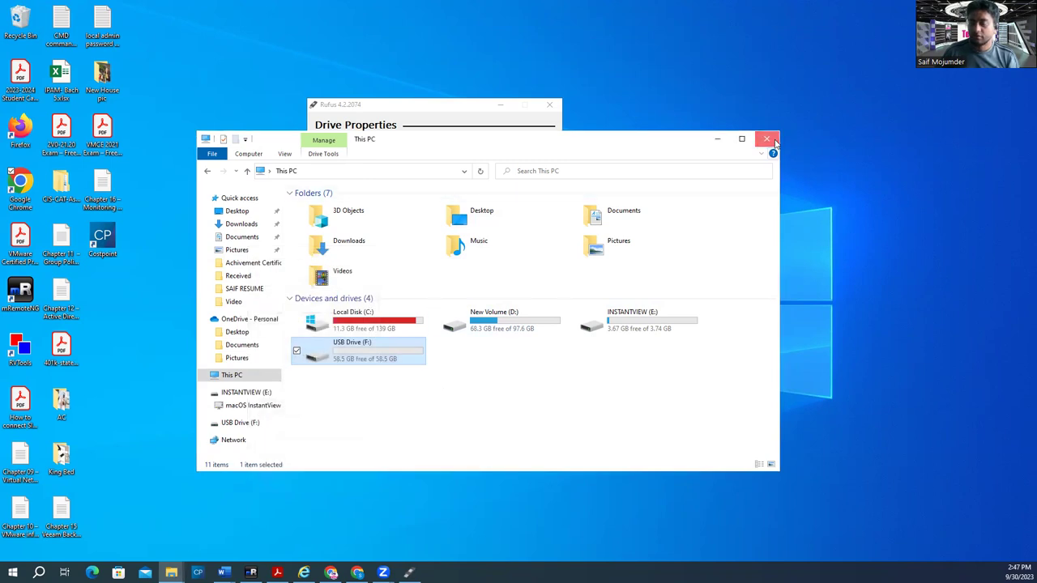
click(767, 140)
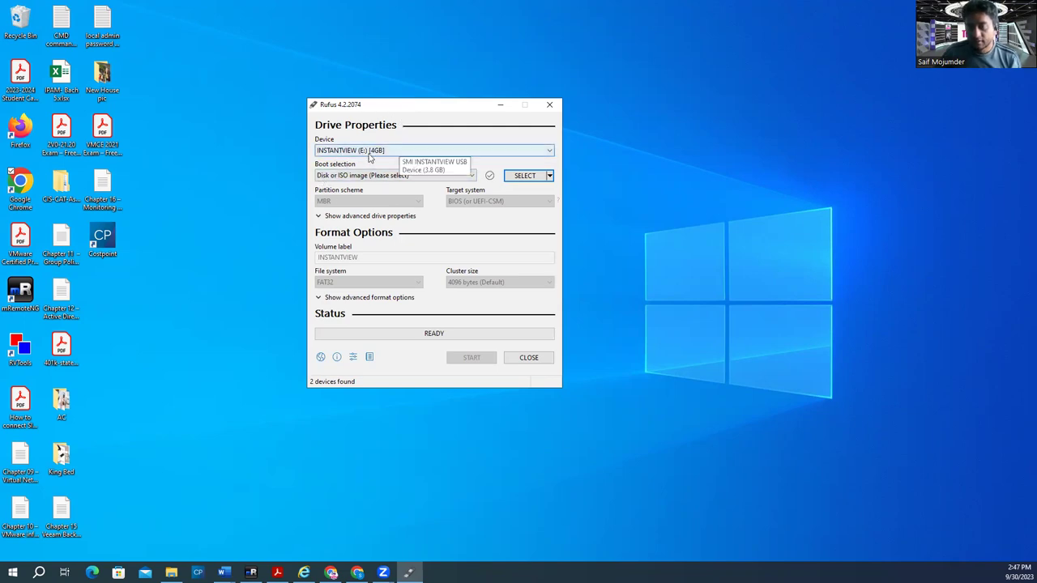
click(394, 152)
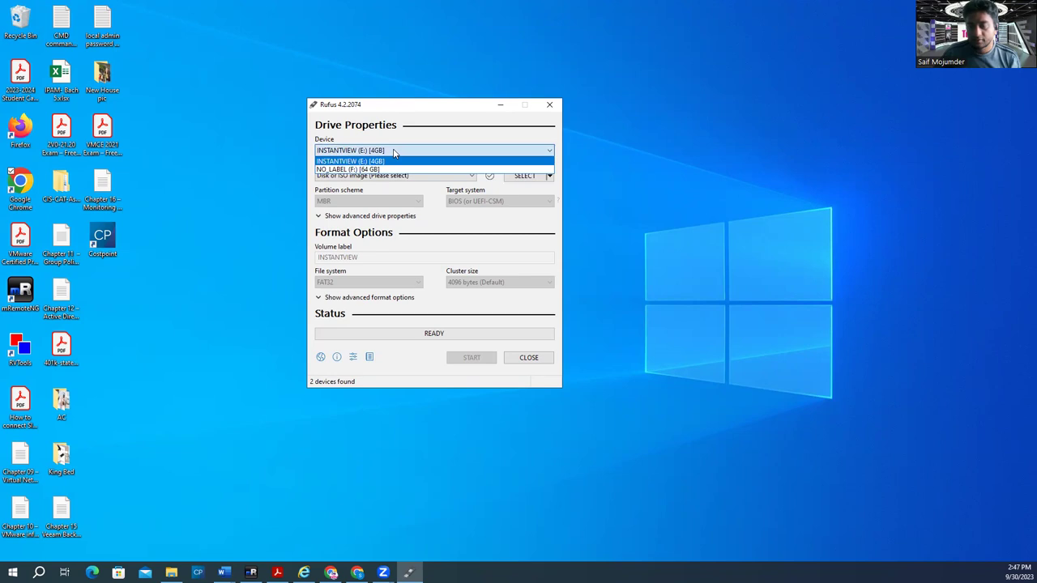
click(394, 152)
click(394, 152)
click(393, 152)
click(393, 152)
click(394, 152)
click(393, 153)
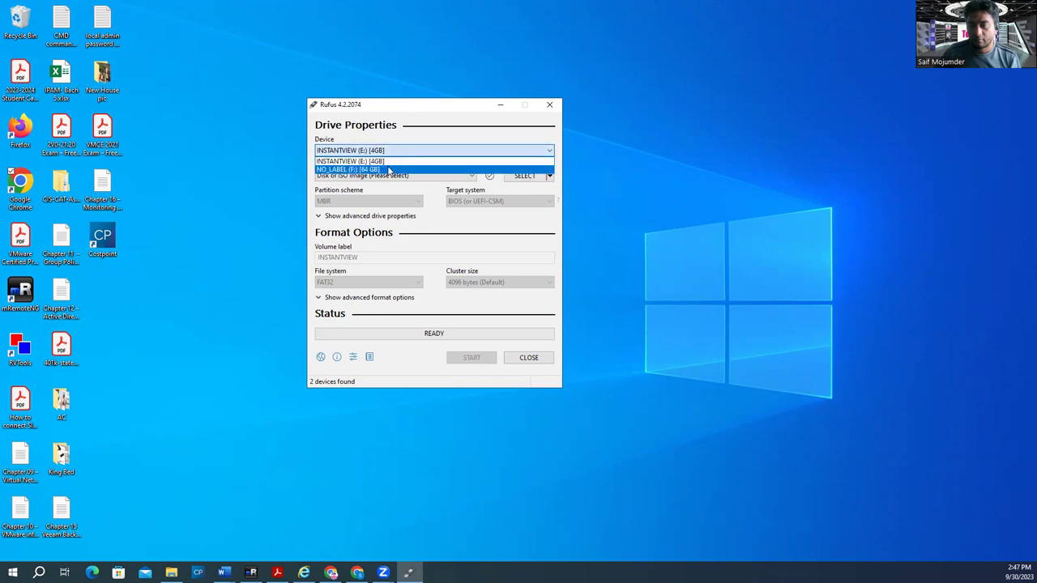
click(389, 170)
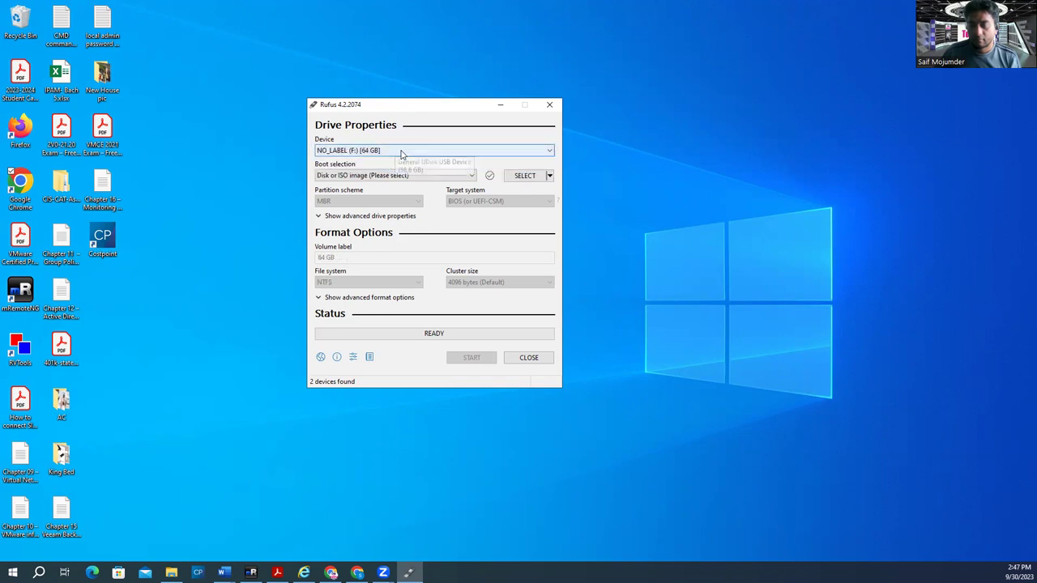
click(401, 154)
click(405, 170)
click(171, 572)
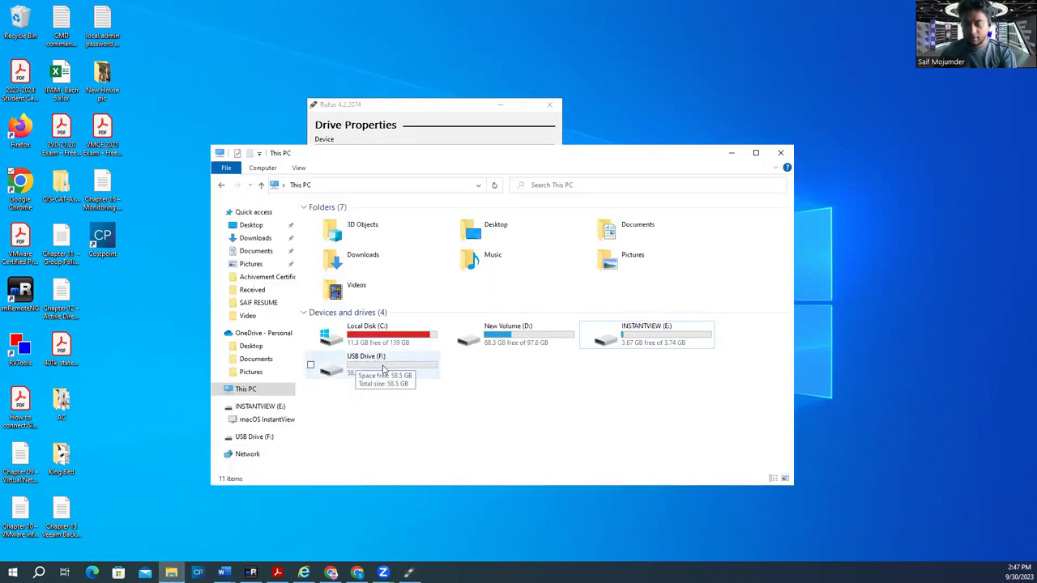
click(400, 105)
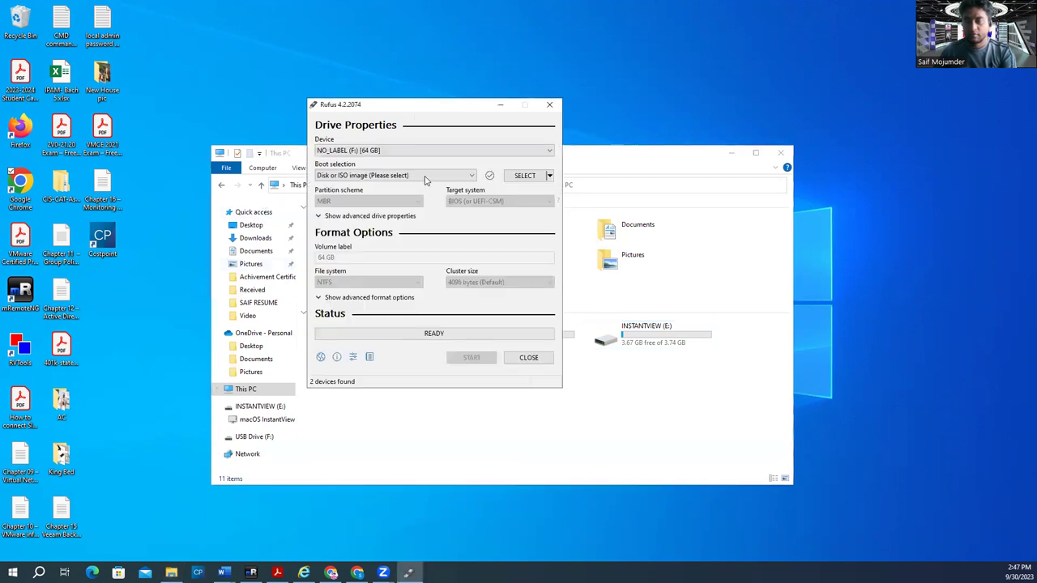
click(413, 153)
click(412, 153)
click(408, 153)
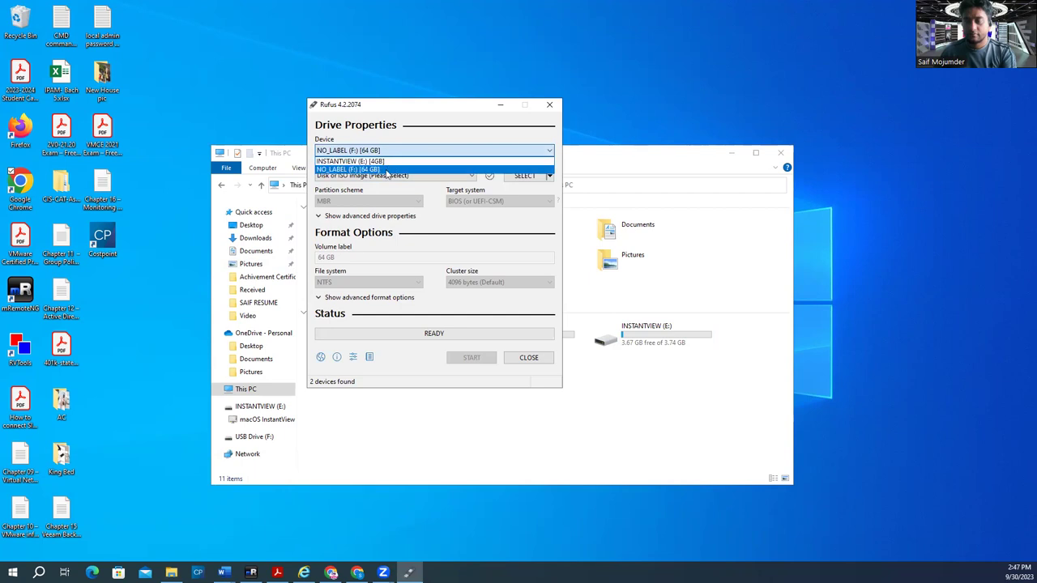
click(386, 171)
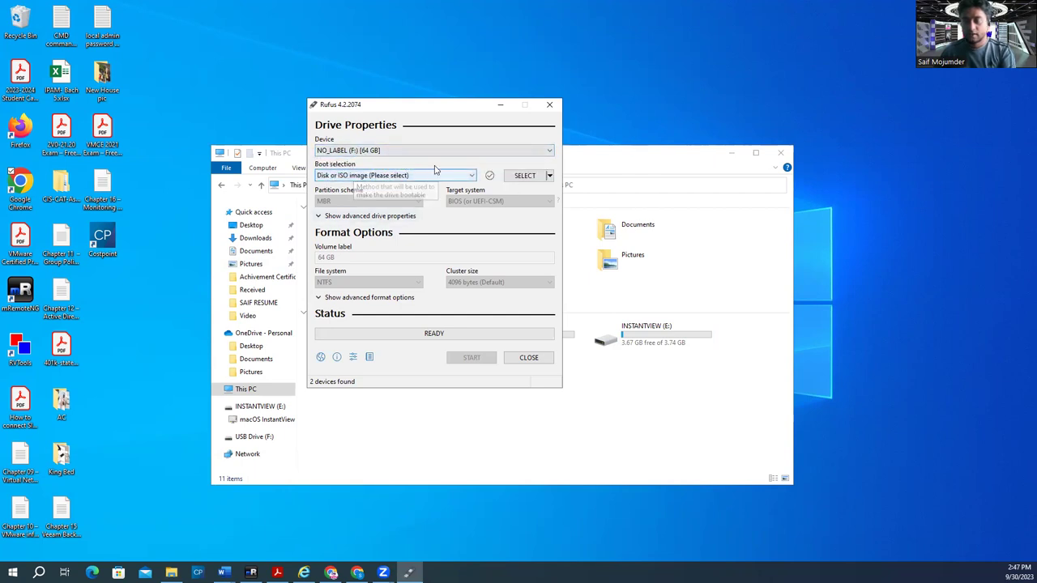
click(439, 175)
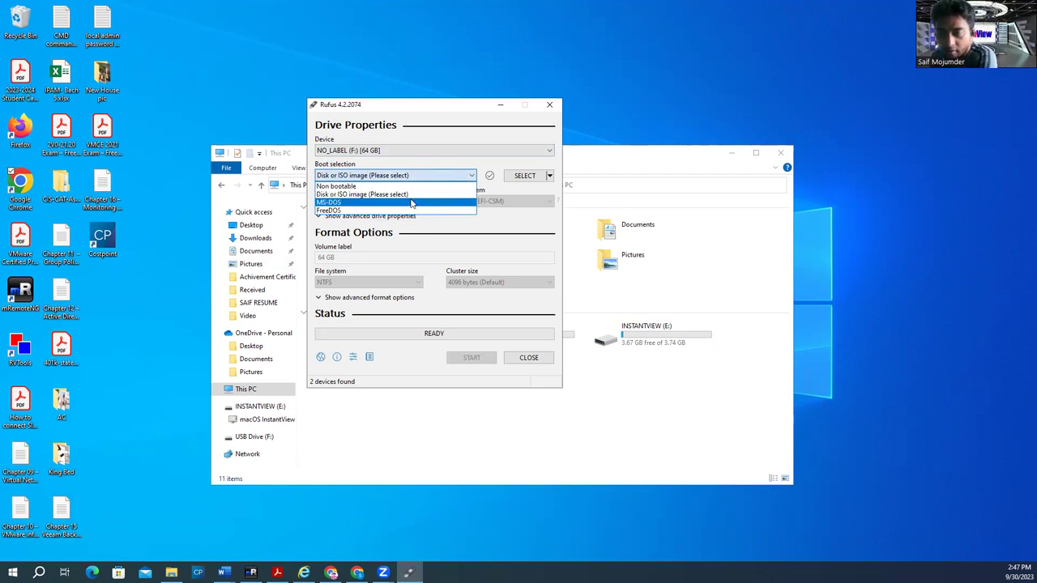
click(411, 196)
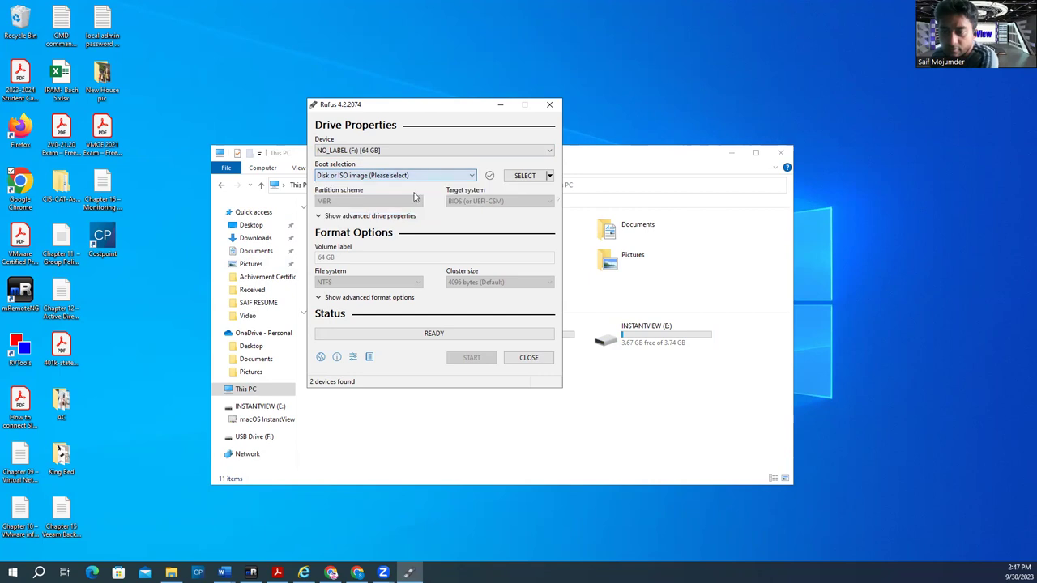
Browse from SELECT to New Volume (D:) and load Windows-10 Enterprise ISO Image.iso
click(527, 177)
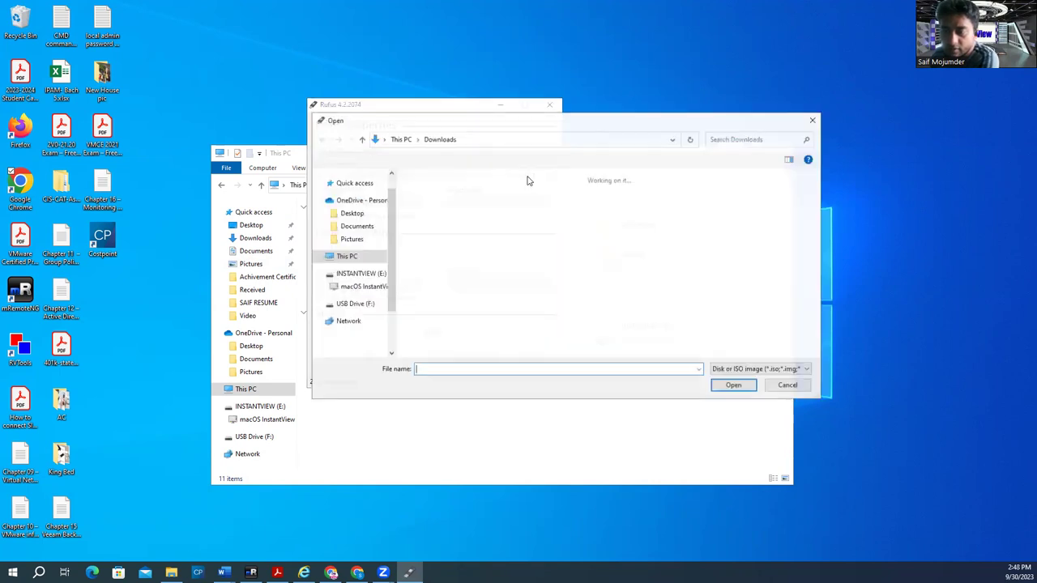
scroll(388, 335, down, 2)
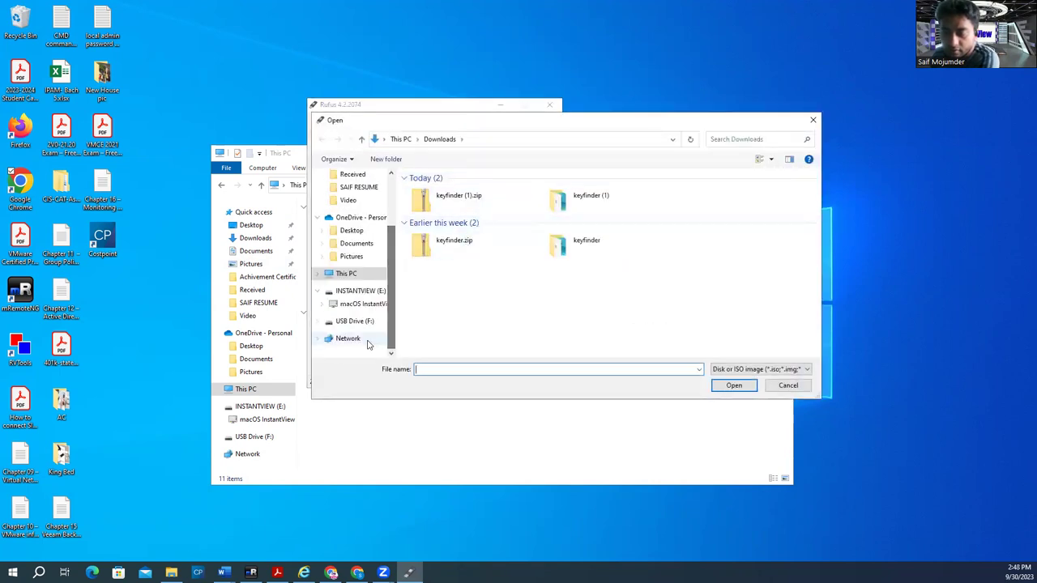
click(345, 273)
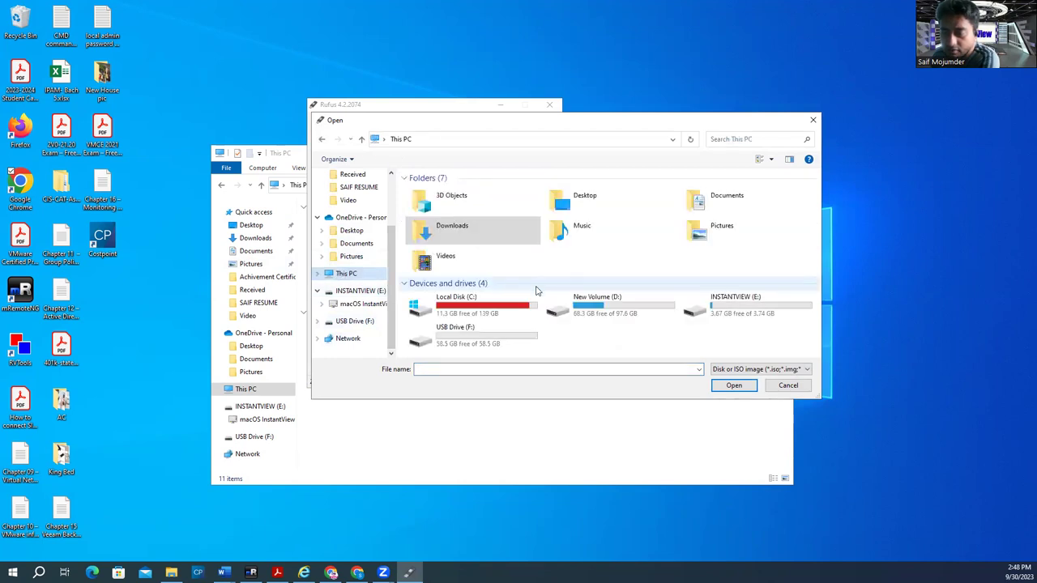
double_click(599, 310)
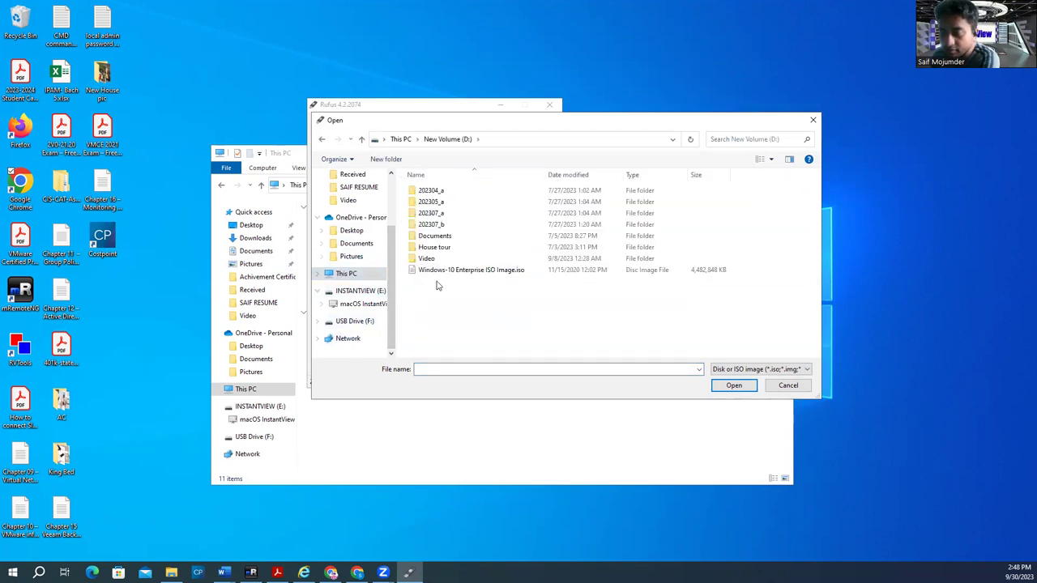
double_click(453, 332)
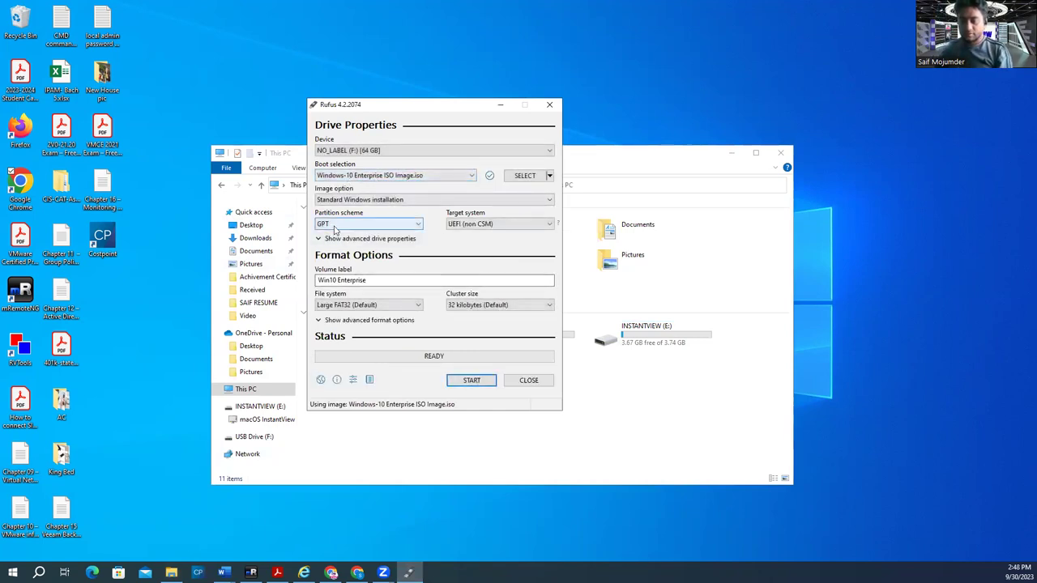
Set the partition scheme to GPT, keeping the target system UEFI (non CSM)
click(362, 224)
click(363, 236)
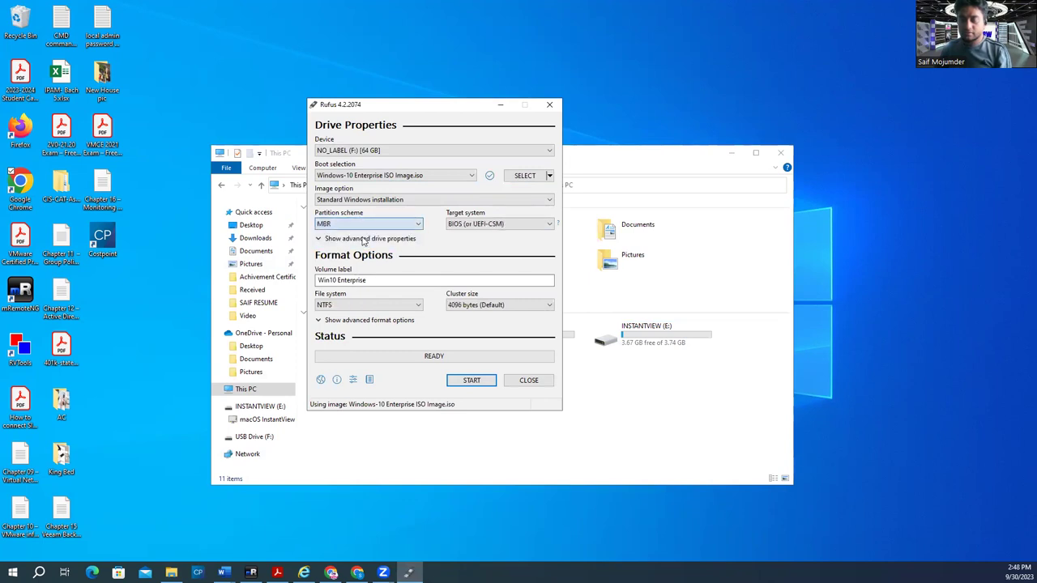
click(363, 224)
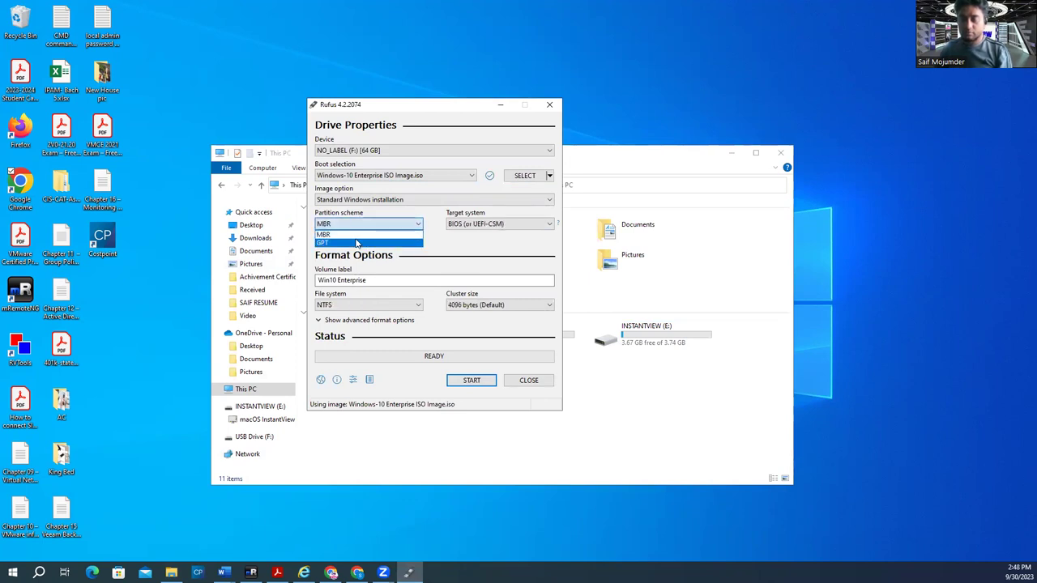
click(356, 243)
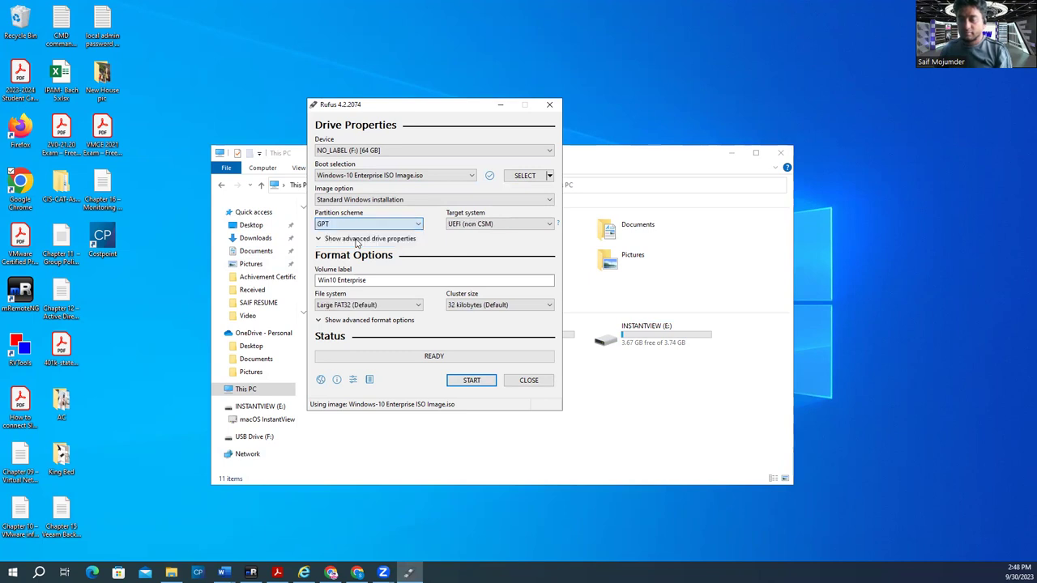
click(476, 225)
click(478, 233)
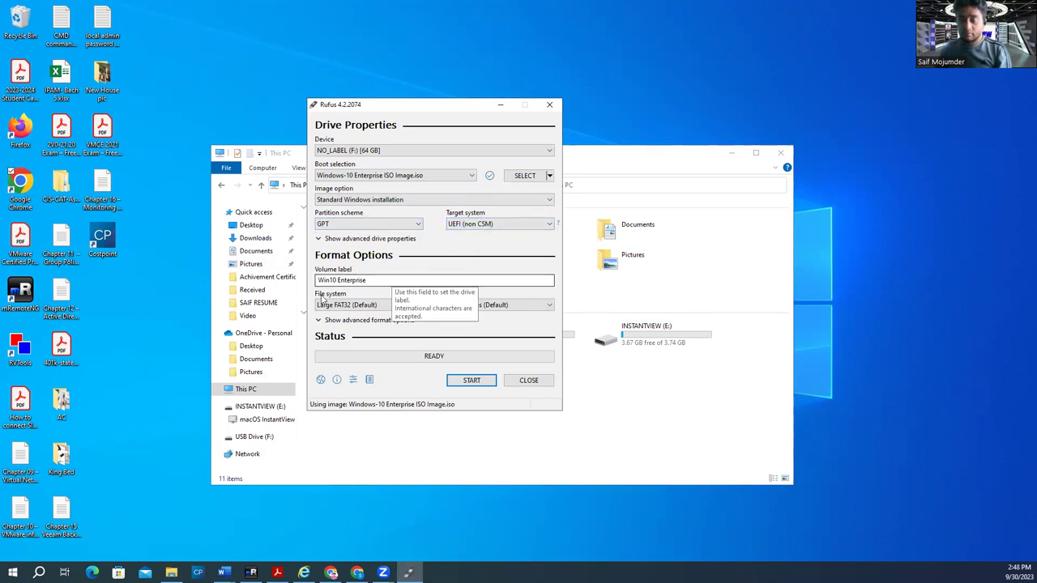
Change the file system from Large FAT32 to NTFS
click(381, 280)
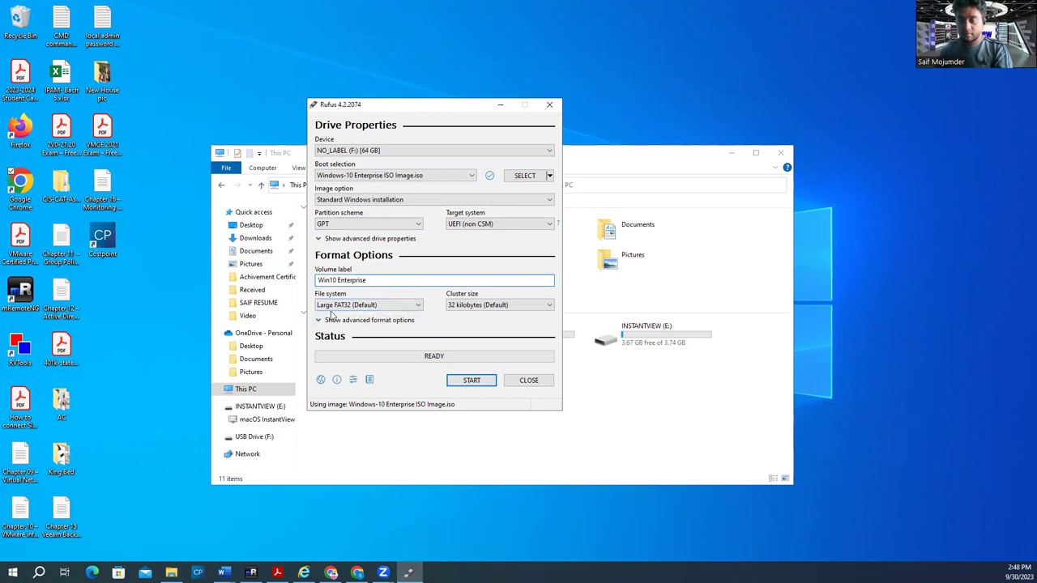
click(373, 309)
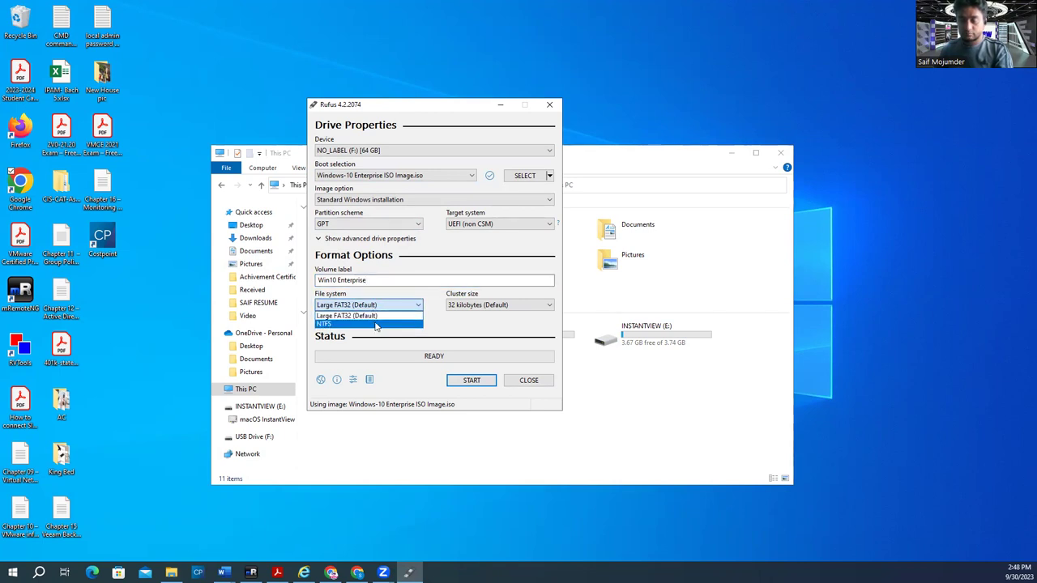
click(375, 324)
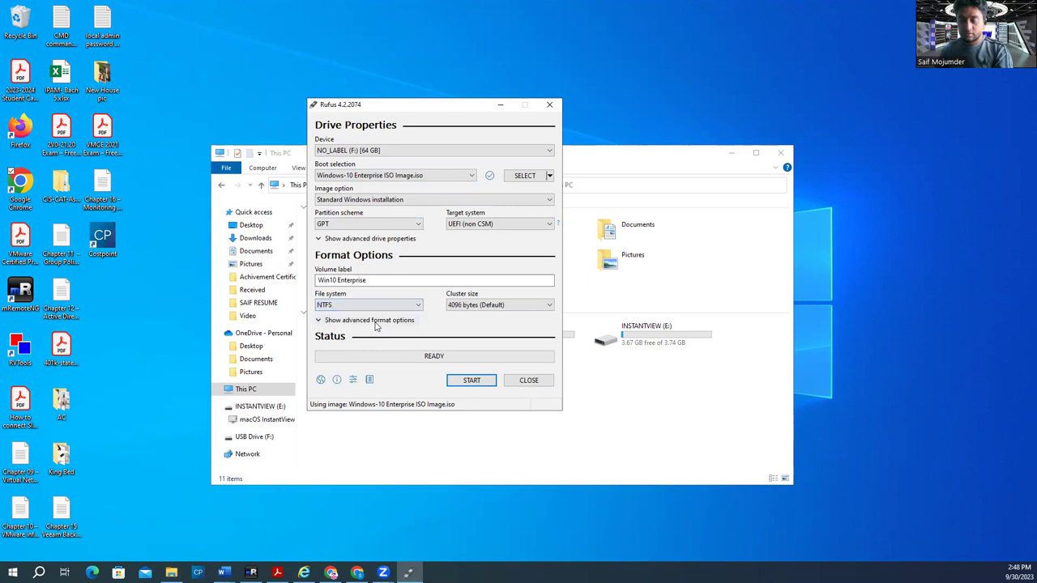
click(468, 381)
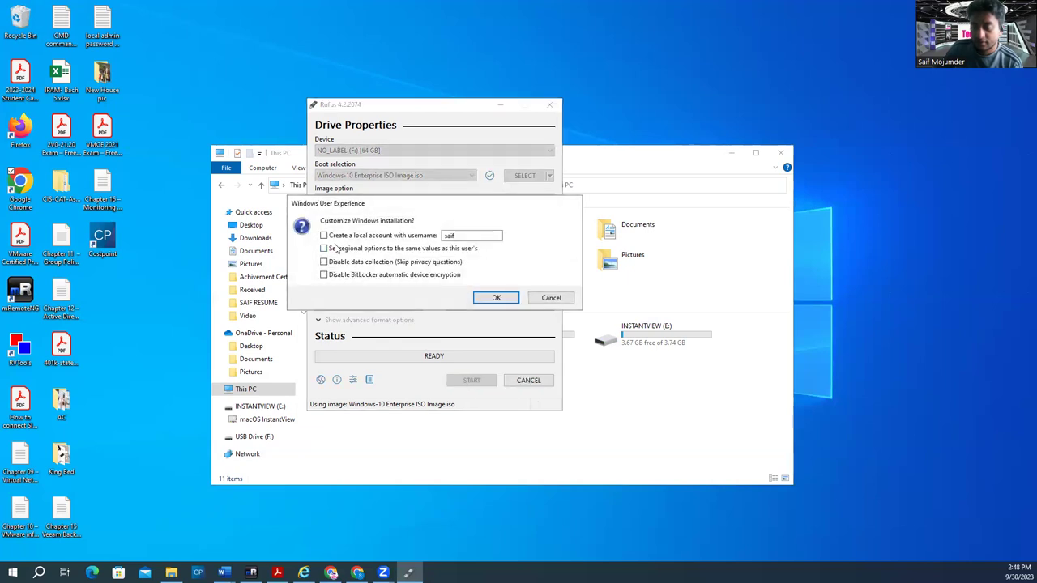
double_click(450, 234)
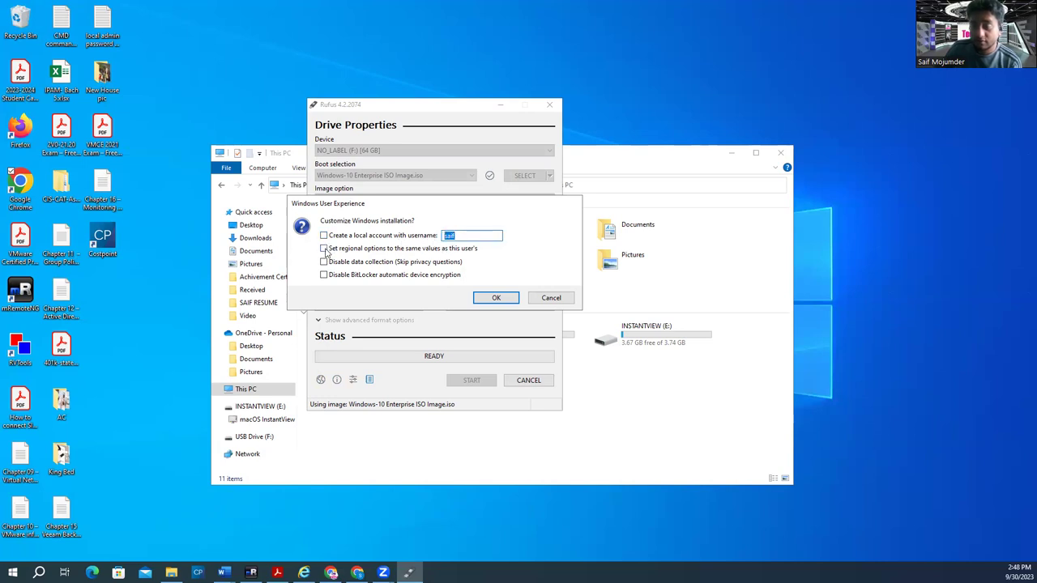
click(494, 298)
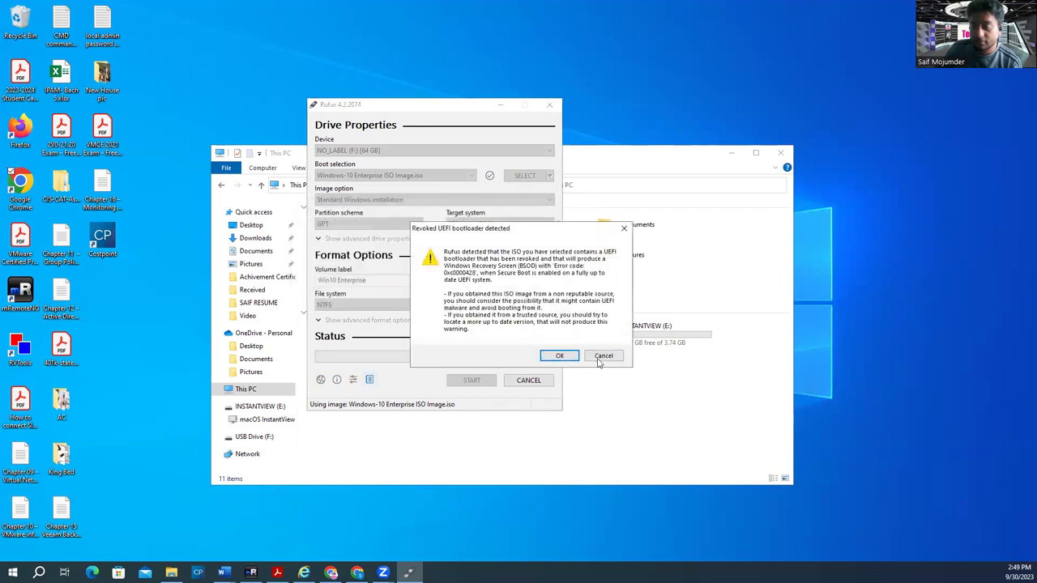
click(601, 361)
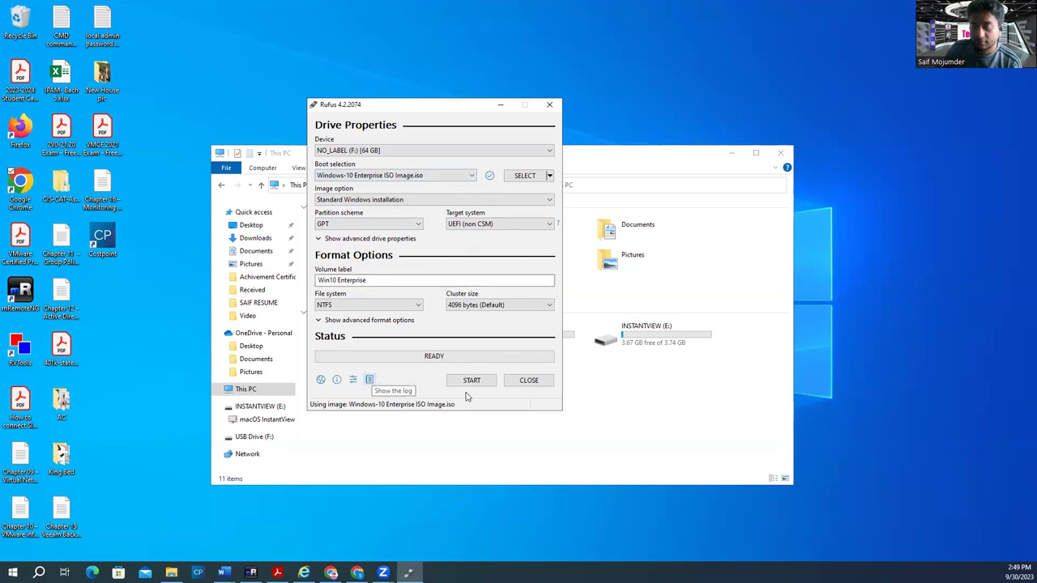
Start writing with local account 'admin' and data collection disabled, accepting both warnings
click(473, 387)
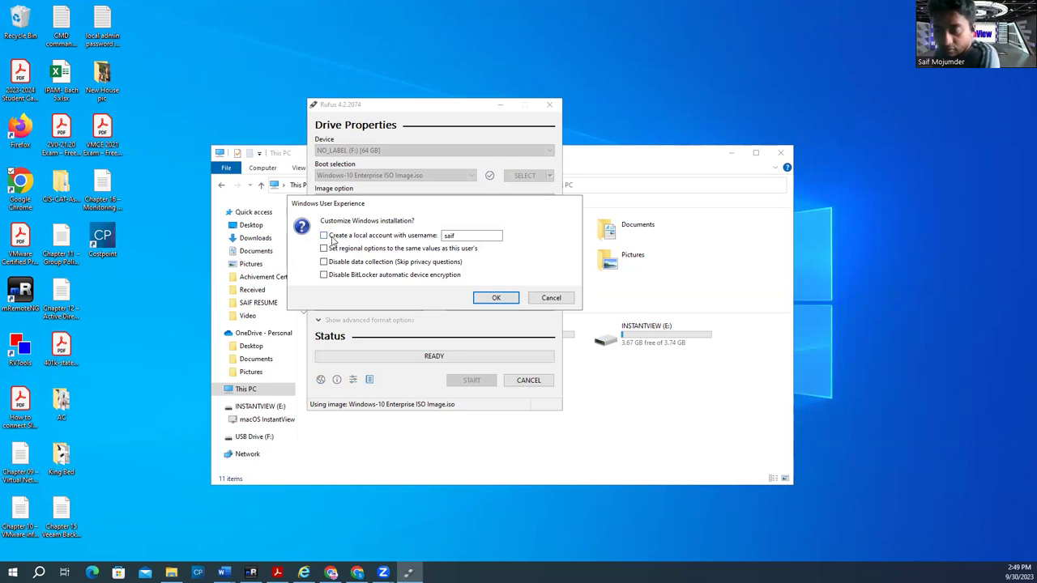
double_click(450, 235)
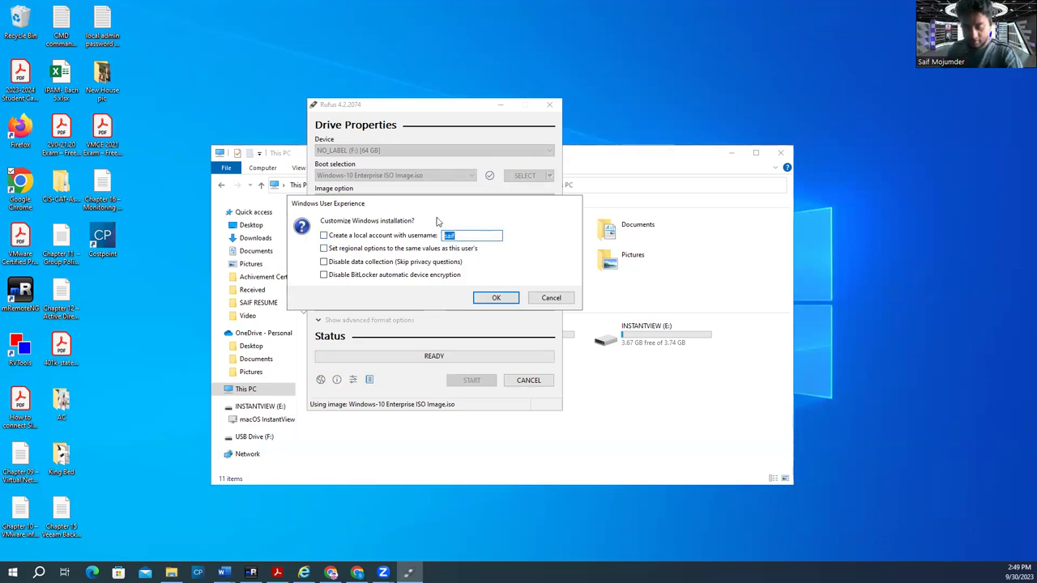
text(admin)
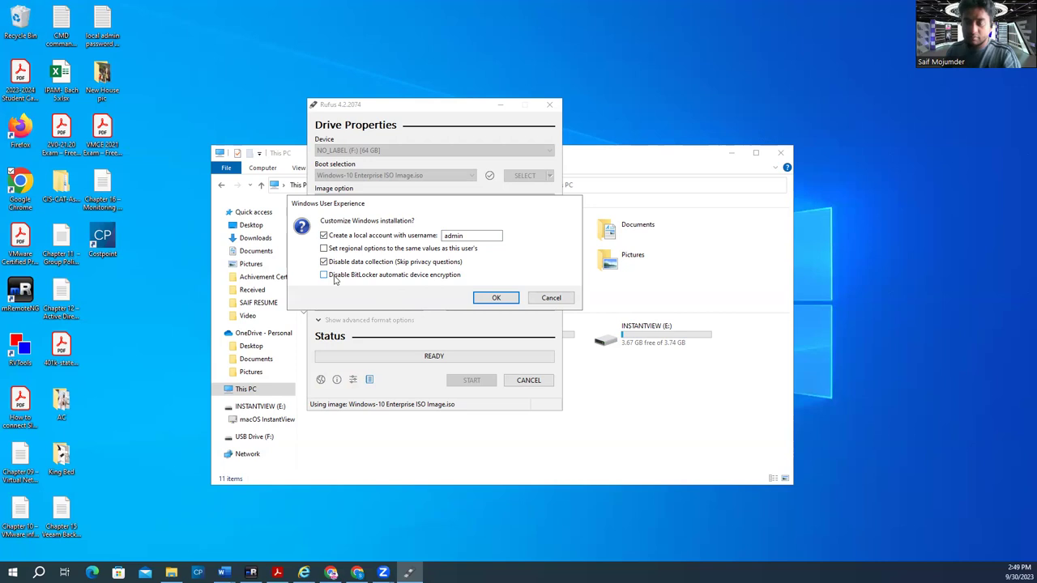
click(498, 298)
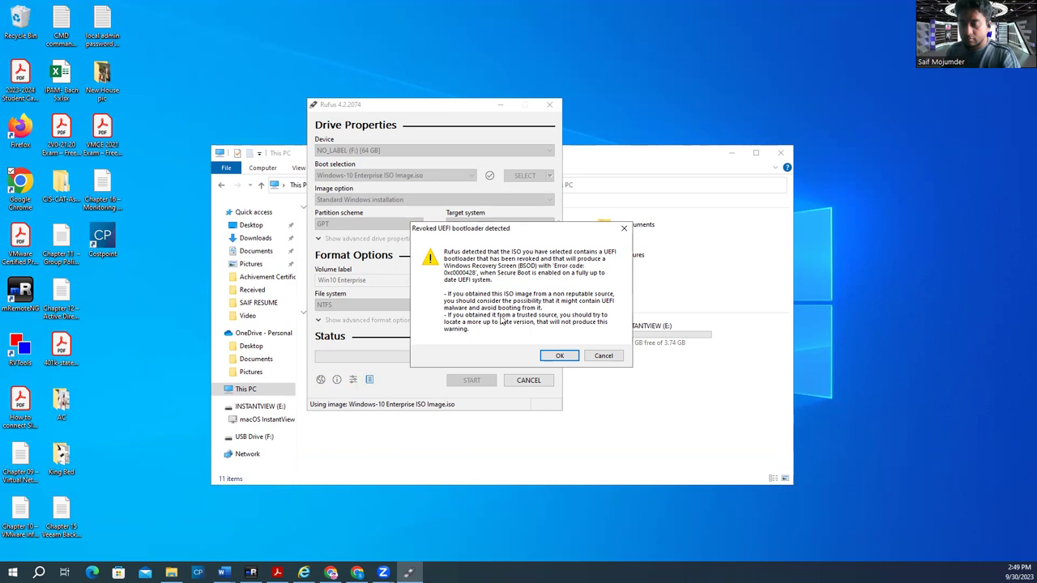
click(559, 356)
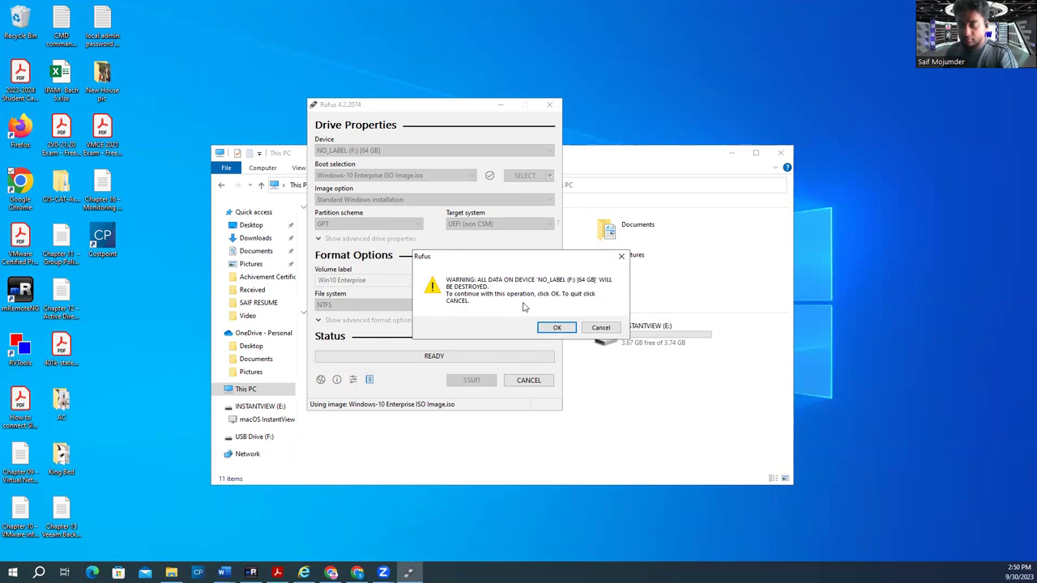
click(561, 328)
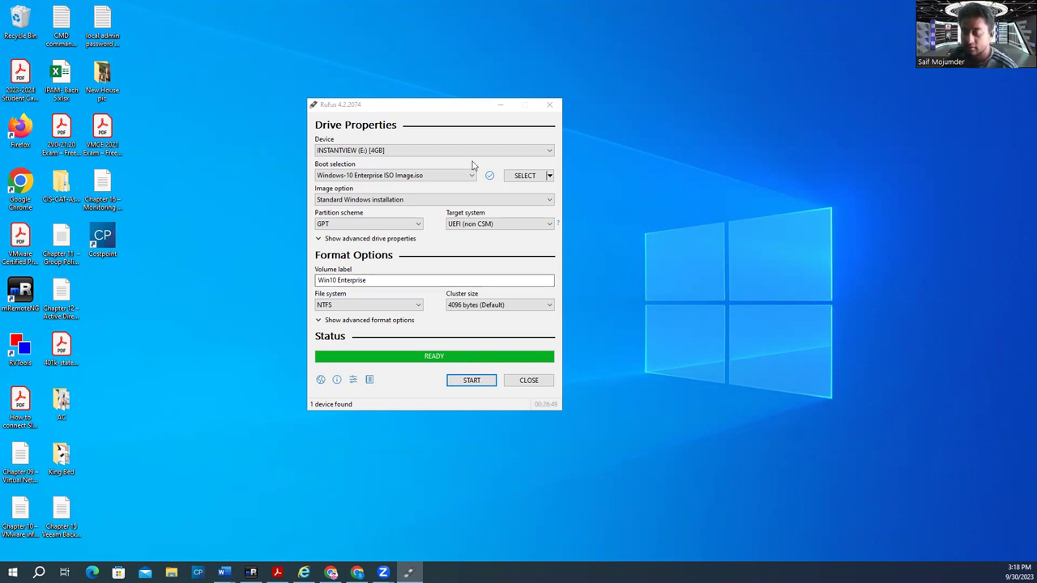
click(502, 106)
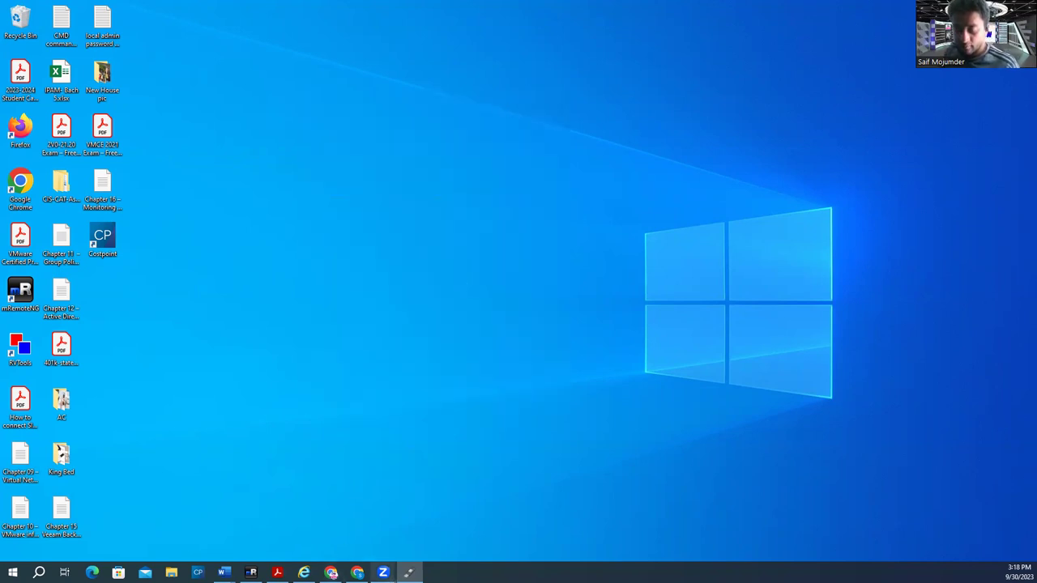
click(409, 572)
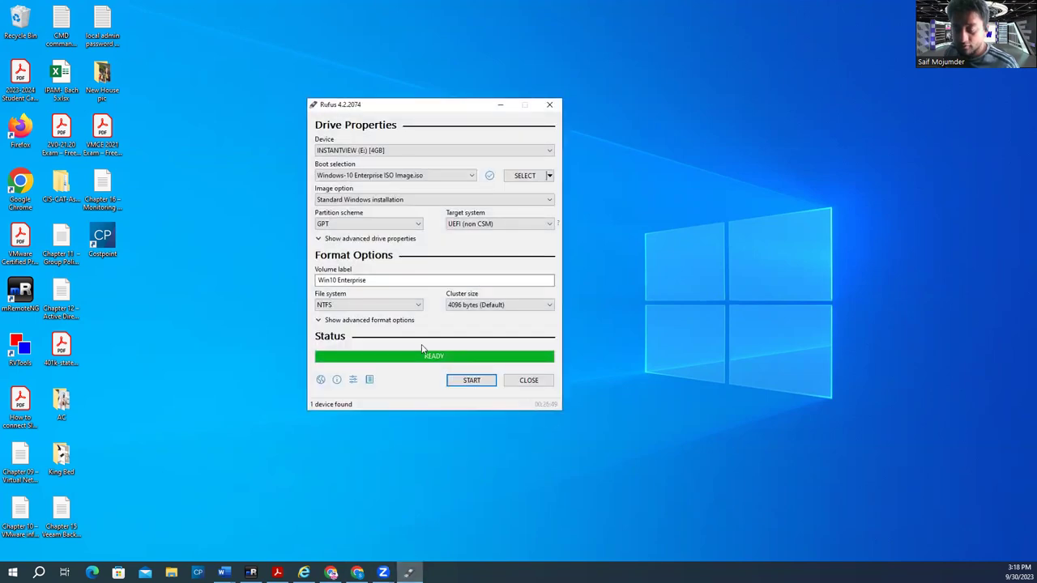